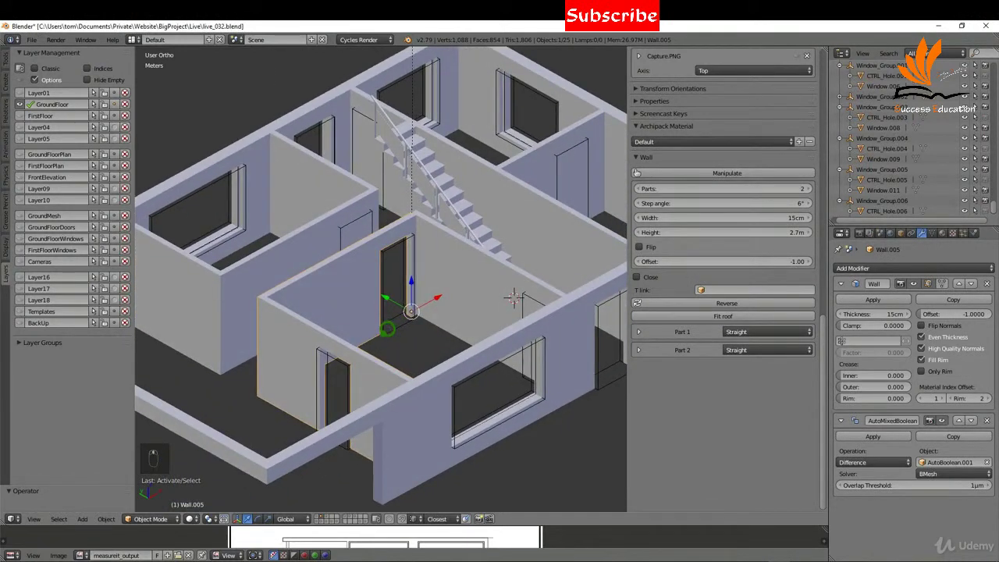
Snap the 3D cursor to the outer corner vertex of the small room's wall, Wall.005.
key(Tab)
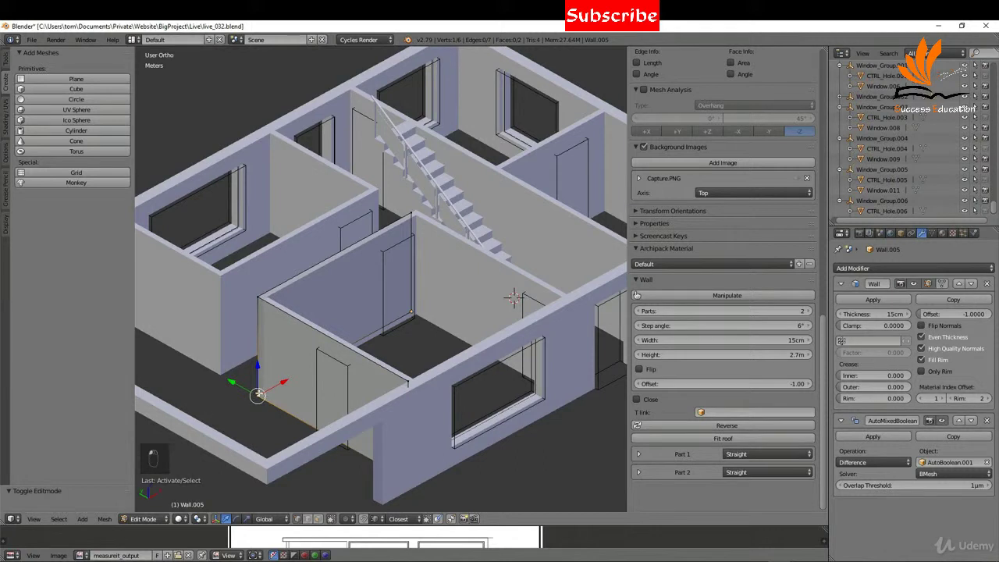
key(shift+s)
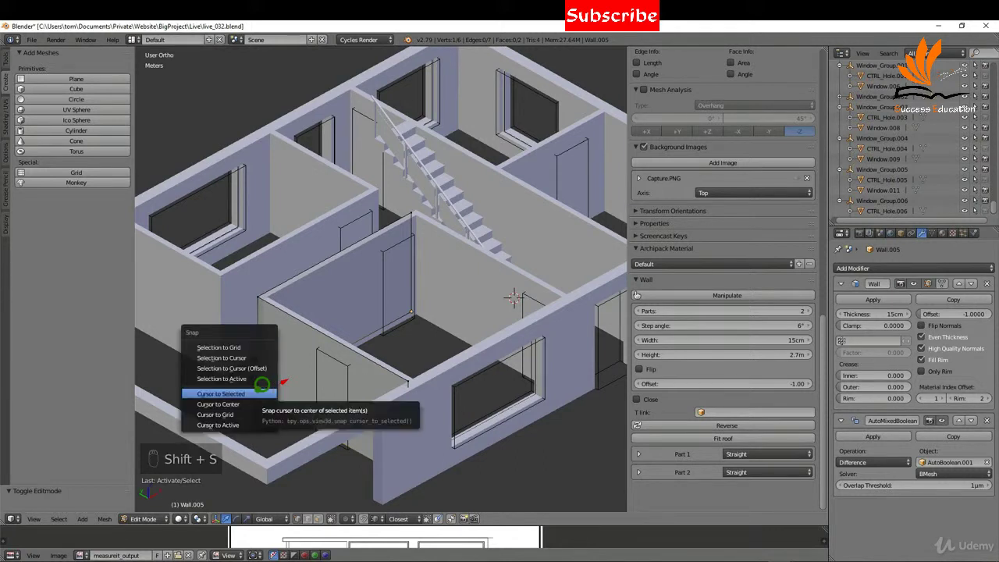
click(262, 391)
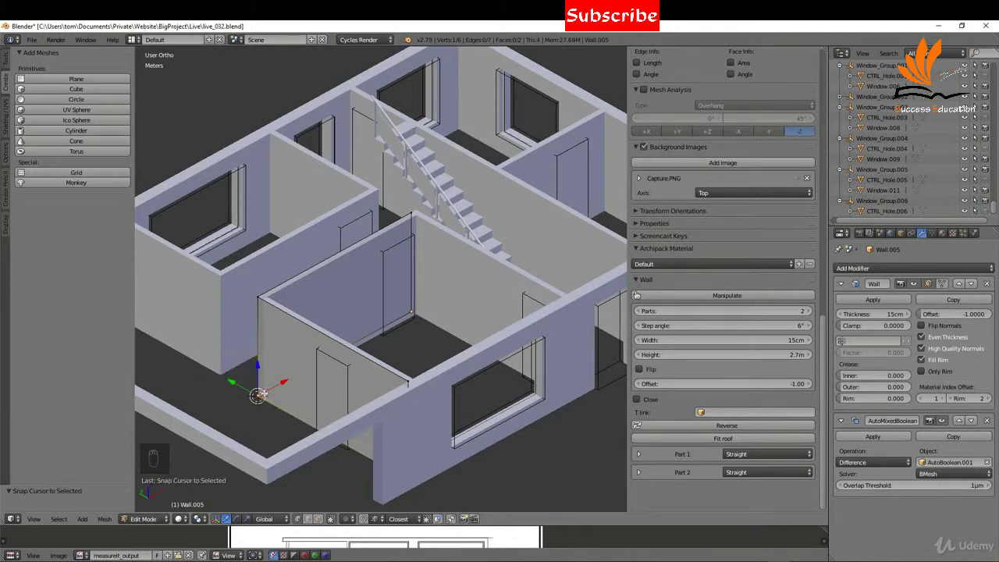
key(Tab)
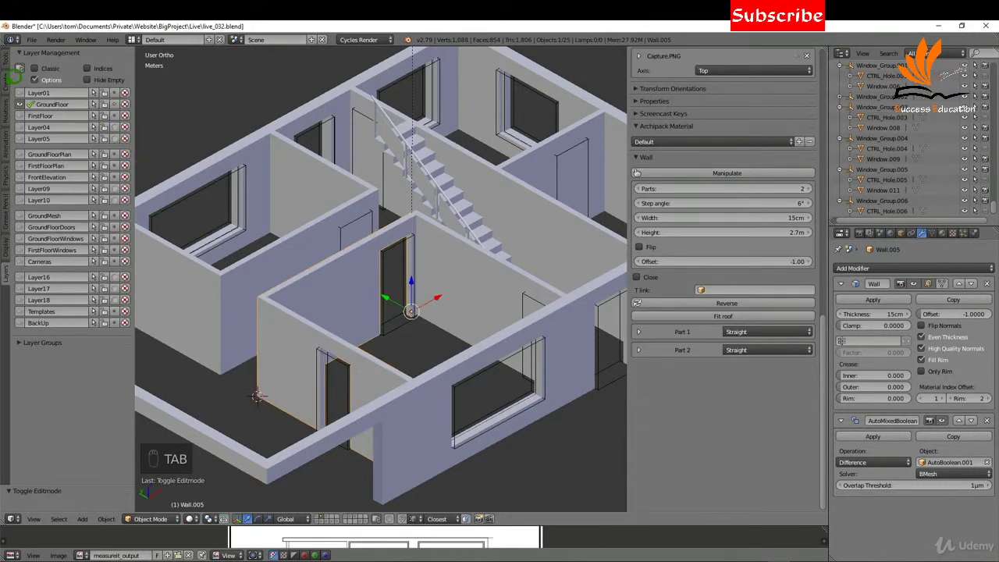
Add an Archipack floor at the 3D cursor using the herringbone preset with 50 x 10 cm boards.
click(14, 76)
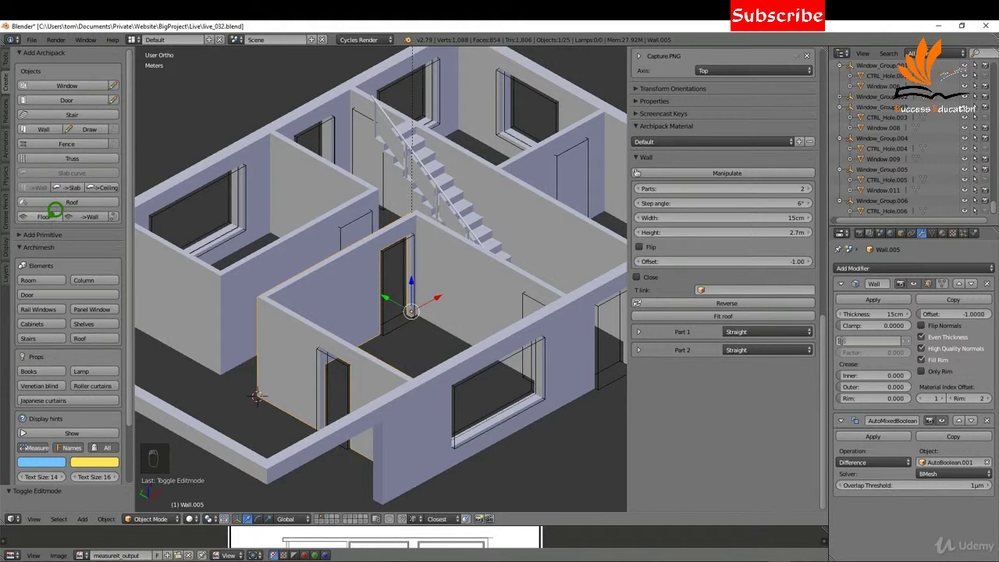
click(53, 214)
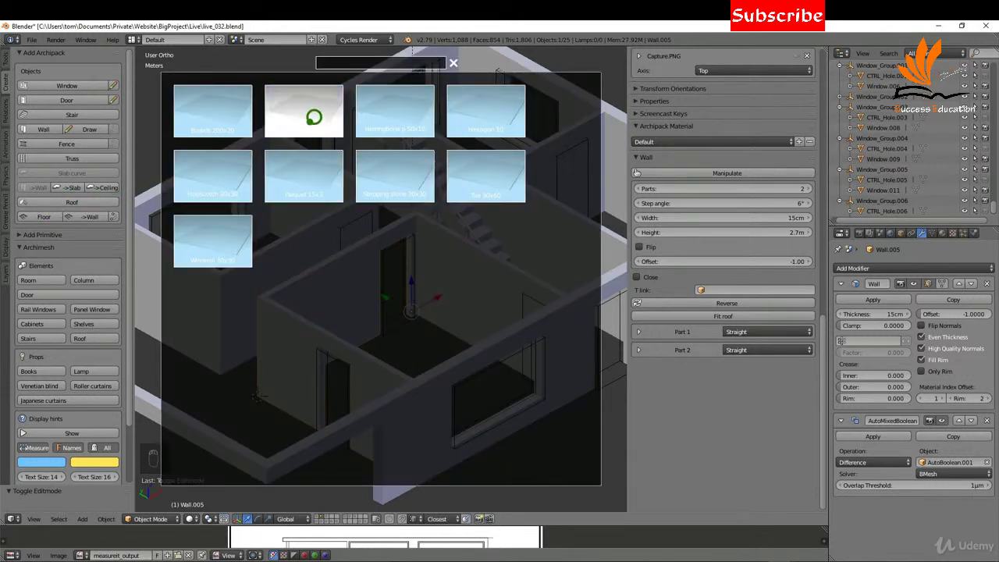
click(314, 116)
In top wireframe view, move the floor -15 cm along Y and then along X to the room's inner wall corner.
key(KP_7)
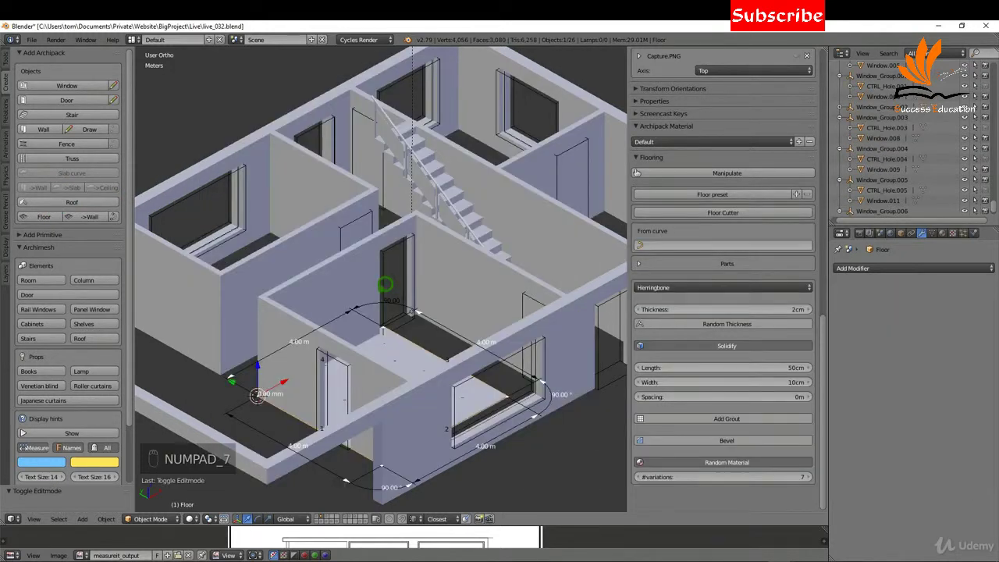
key(z)
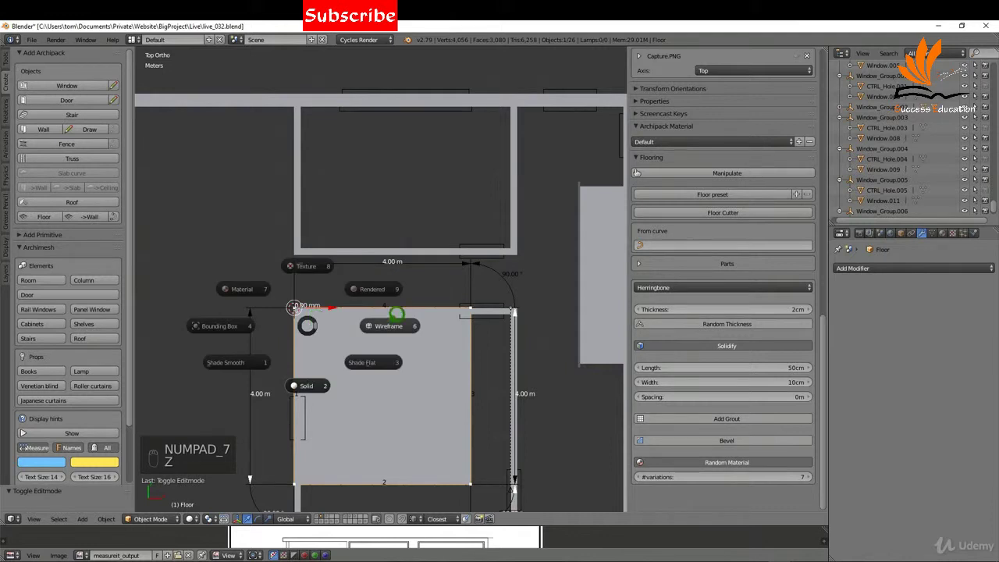
click(388, 325)
scroll(286, 325, up, 6)
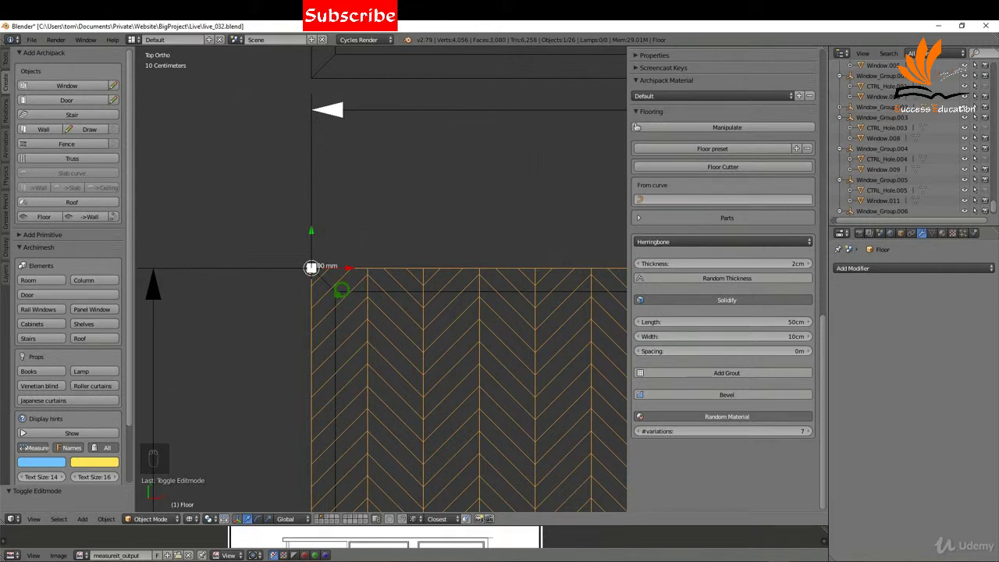
key(g)
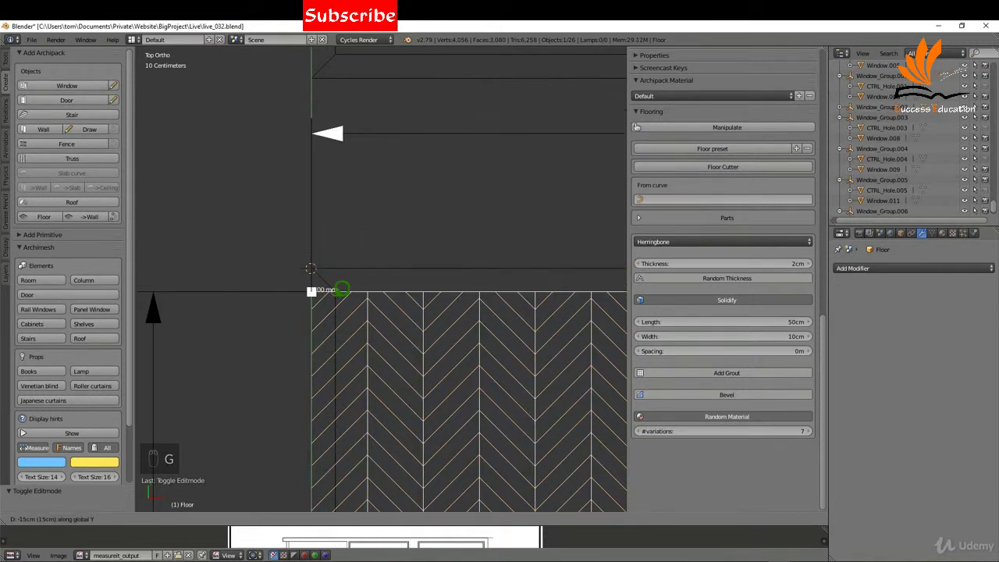
click(342, 287)
key(g)
key(x)
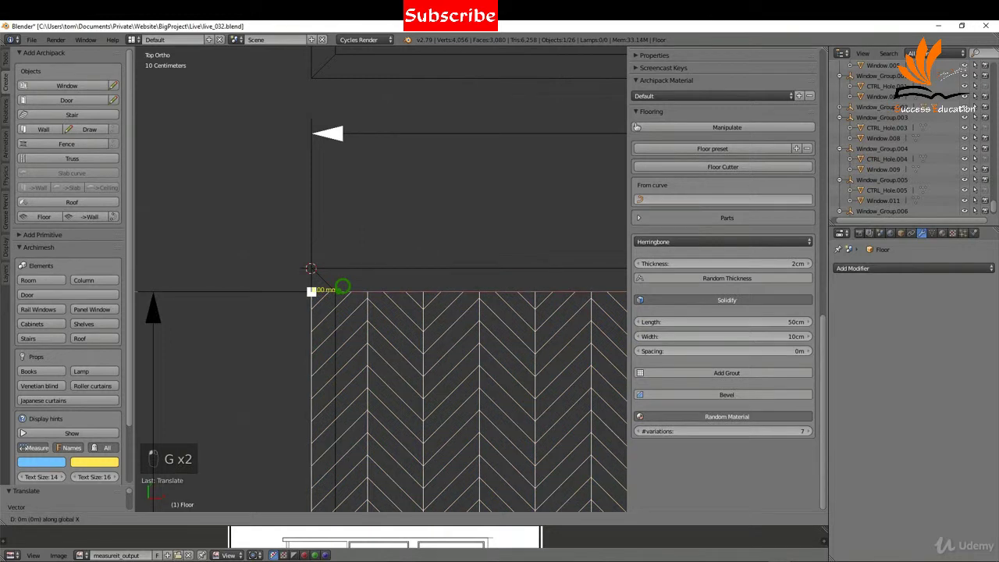
click(343, 286)
scroll(266, 259, down, 7)
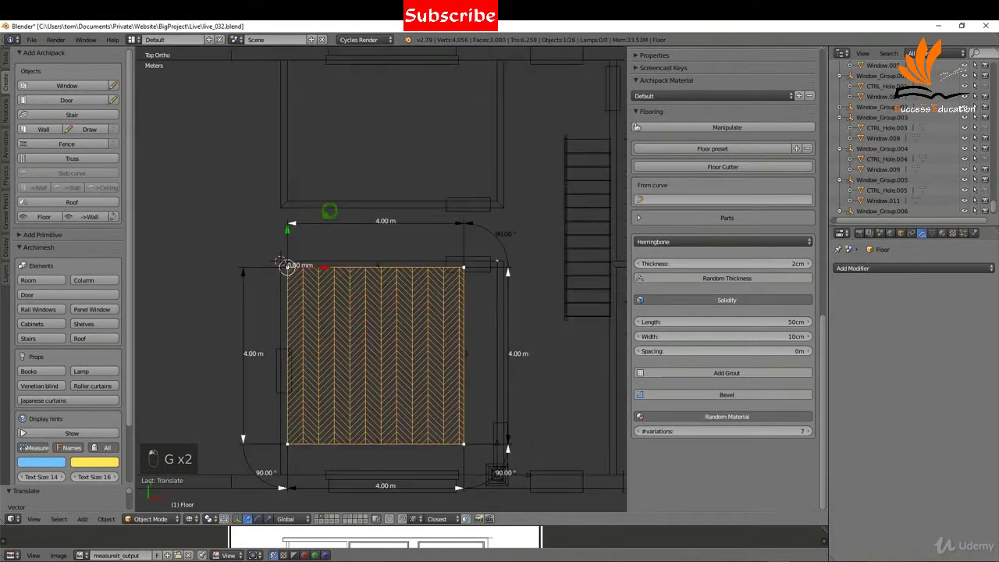
Reposition the floor's other three corners to fit the room, making it 4.75 m by 4.70 m.
shift+middle_drag(414, 396, 423, 325)
scroll(426, 324, up, 1)
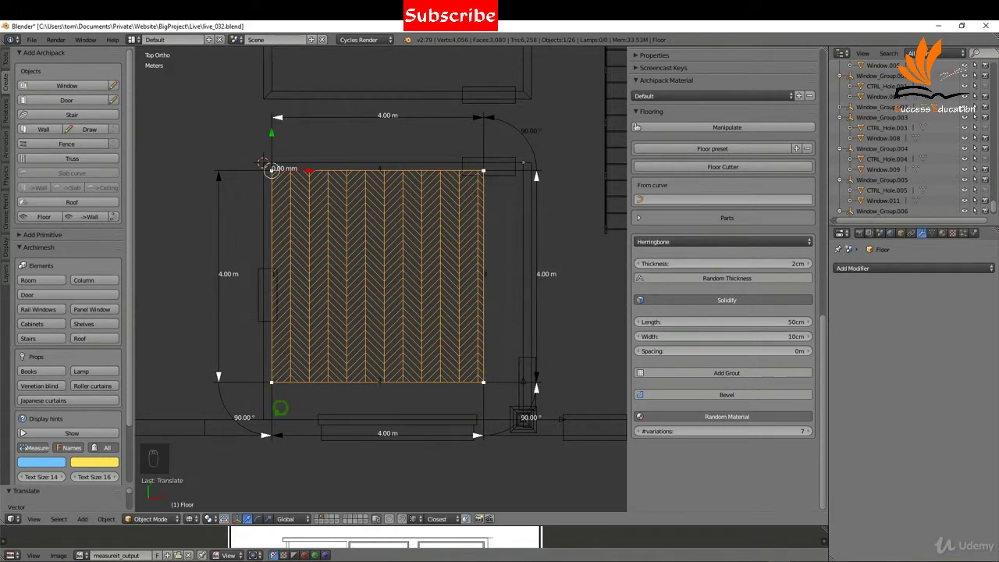
drag(277, 375, 278, 402)
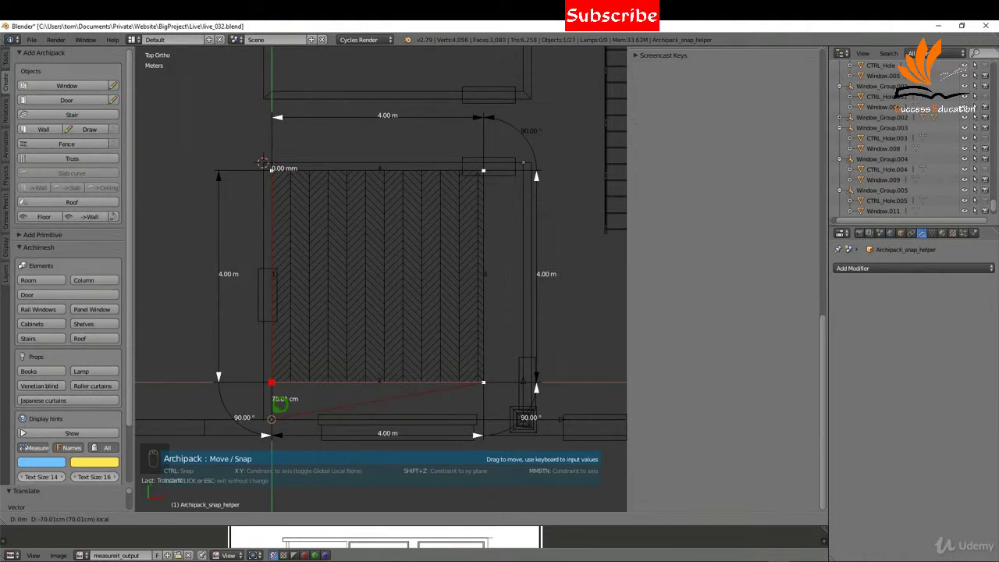
drag(278, 402, 523, 418)
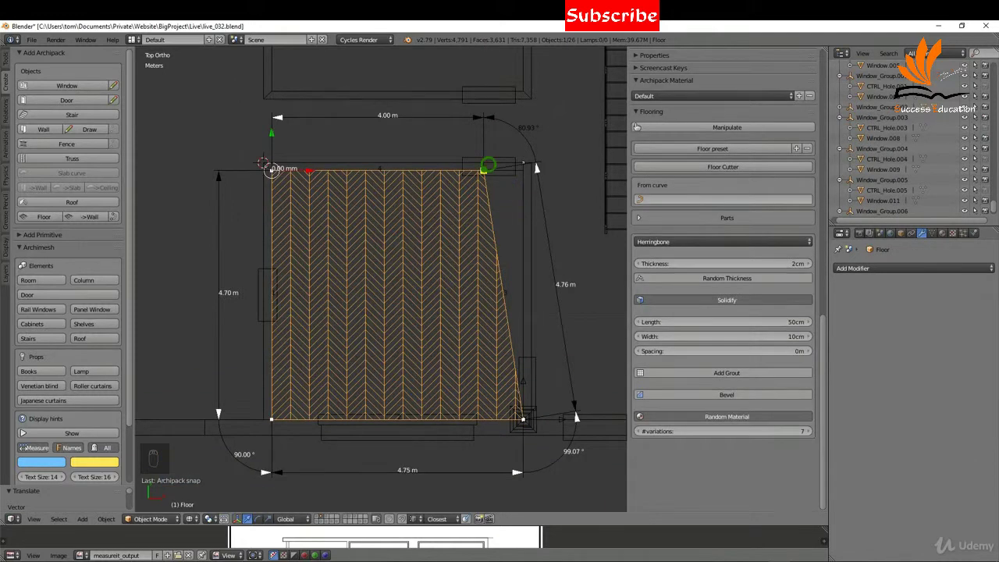
drag(483, 170, 532, 166)
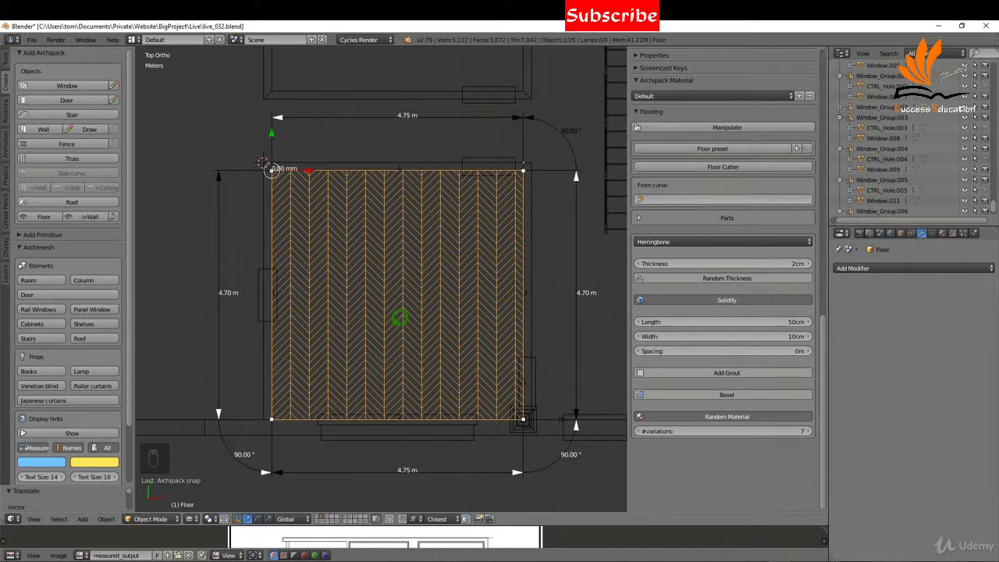
Inspect the floor's thickness in front view and show the GroundFloorDoors layer together with the ground floor.
key(KP_1)
scroll(539, 275, up, 5)
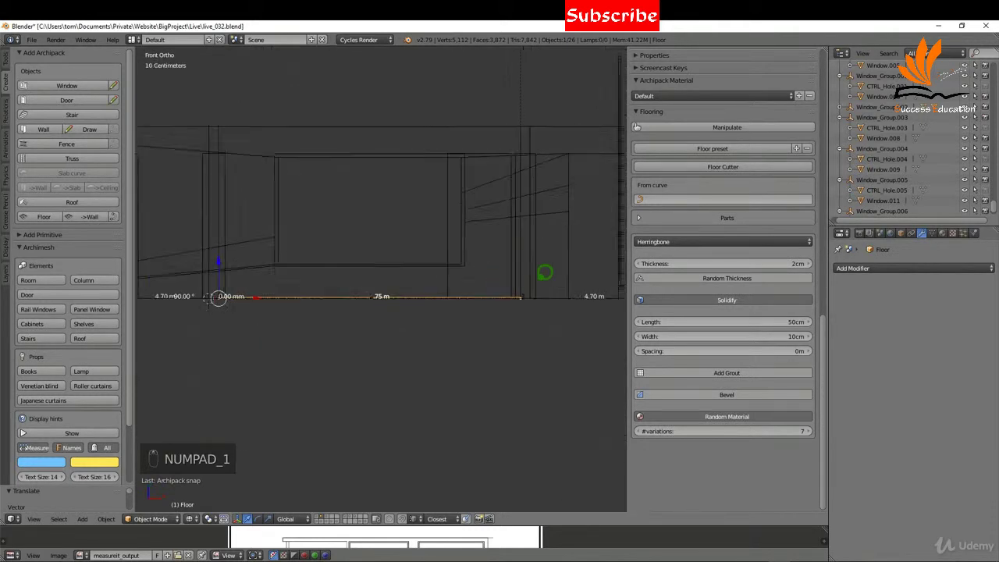
scroll(526, 292, up, 3)
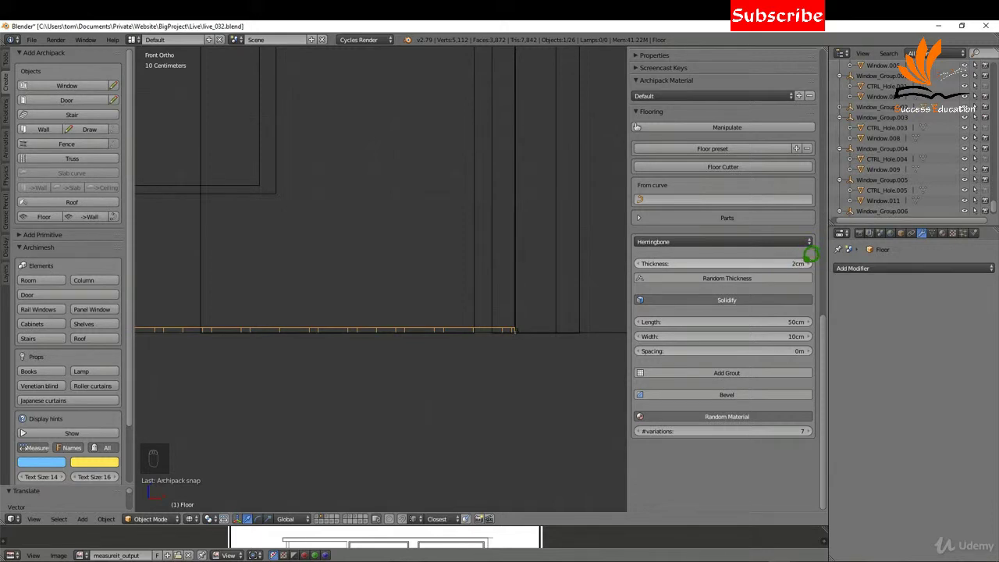
scroll(575, 367, down, 3)
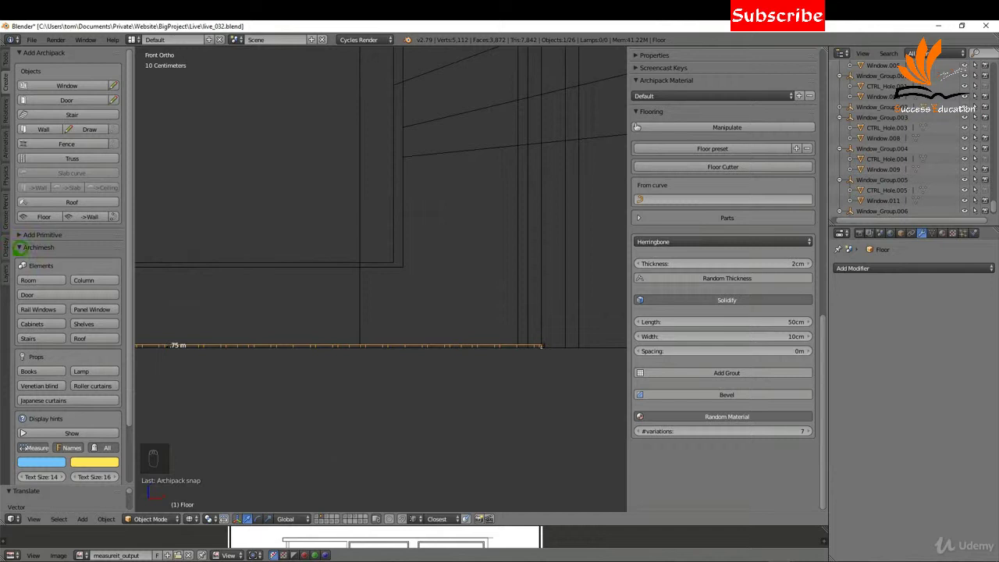
click(13, 257)
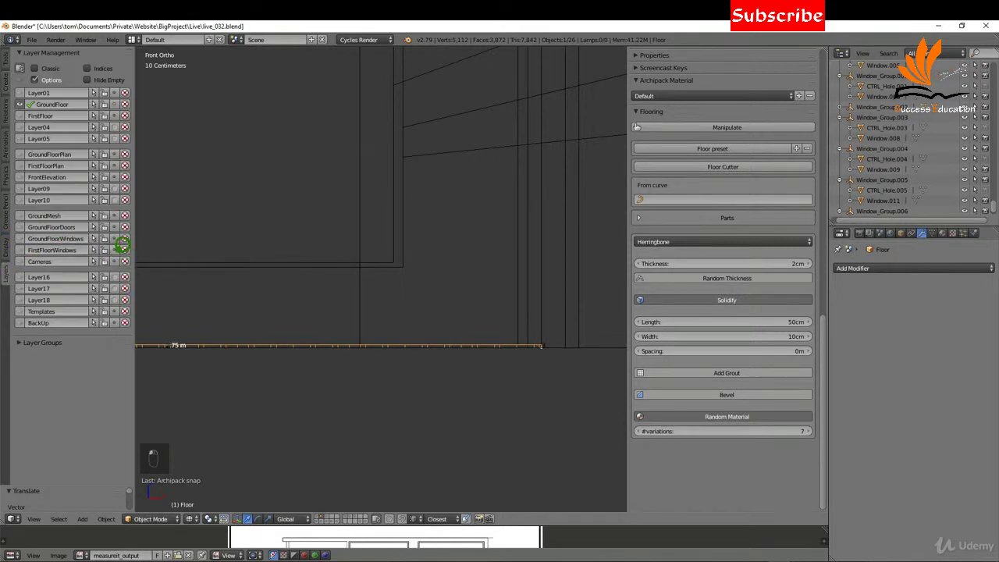
click(70, 226)
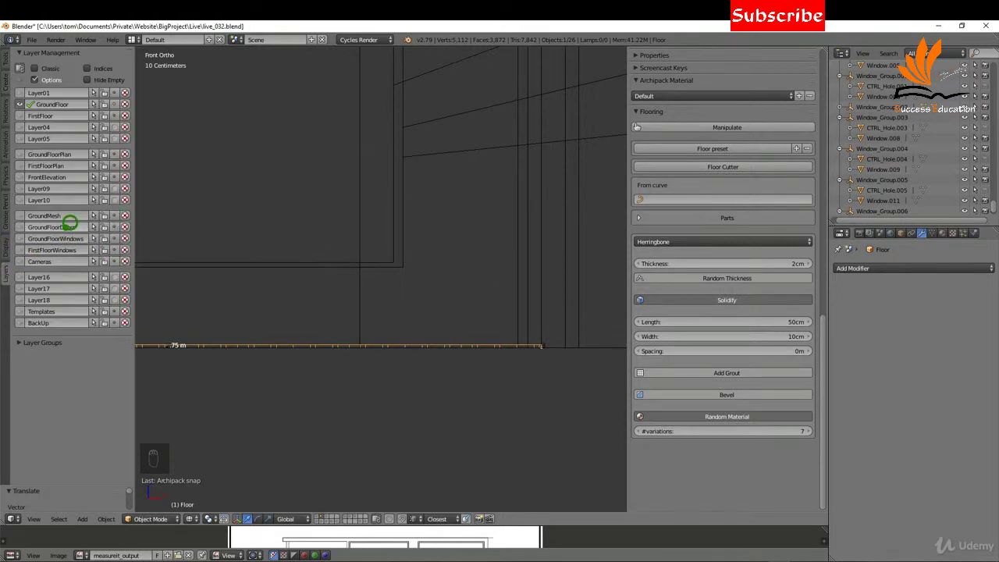
click(21, 226)
Raise the bottom vertices of the door panel Panel.008 about 3 cm along Z in Edit Mode.
right_click(387, 330)
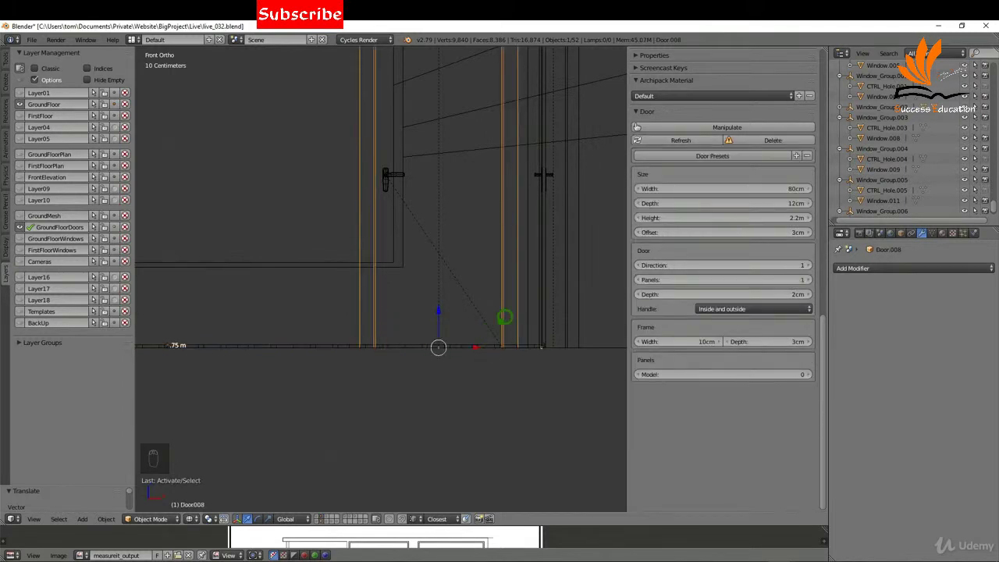
scroll(498, 323, up, 3)
right_click(506, 343)
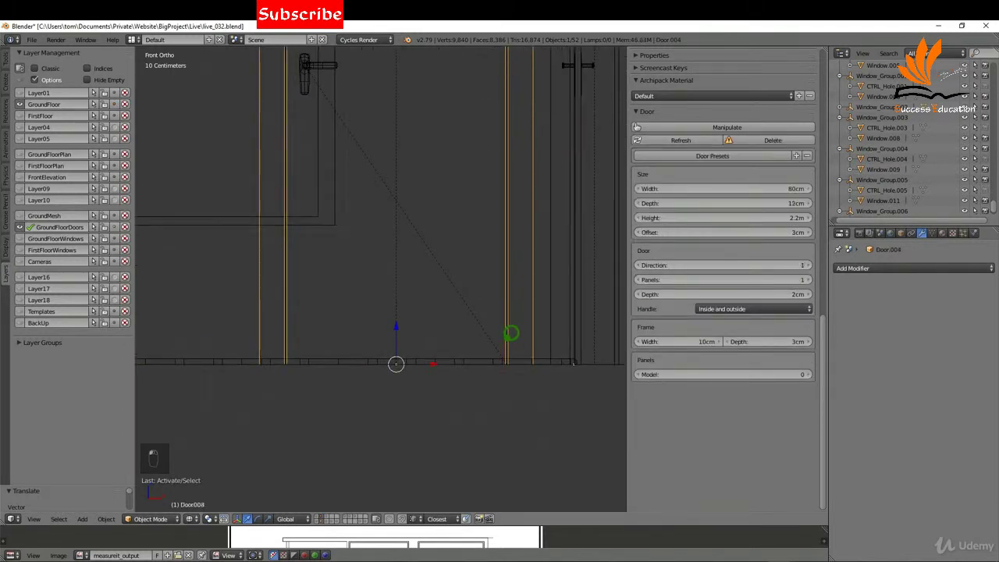
right_click(363, 359)
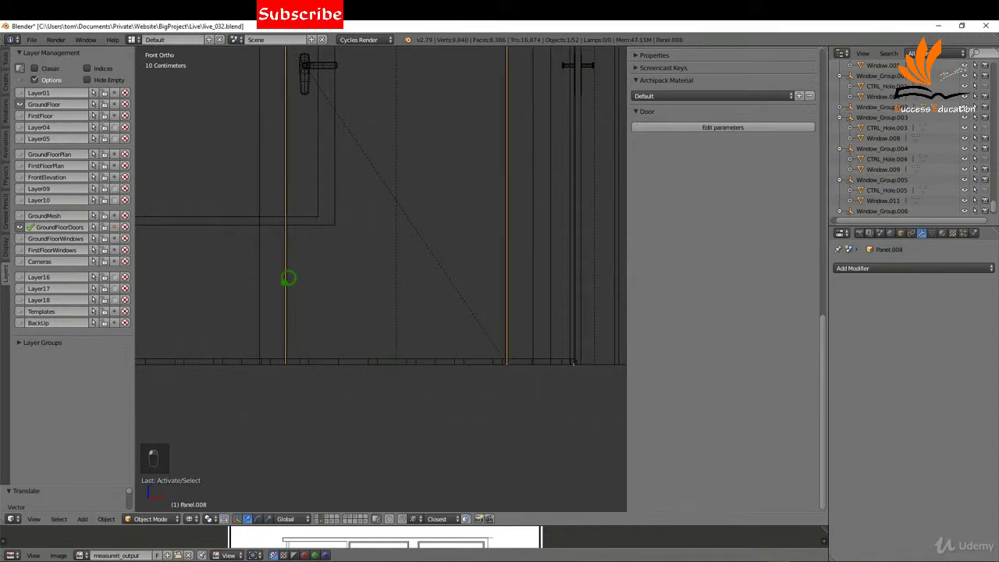
key(Tab)
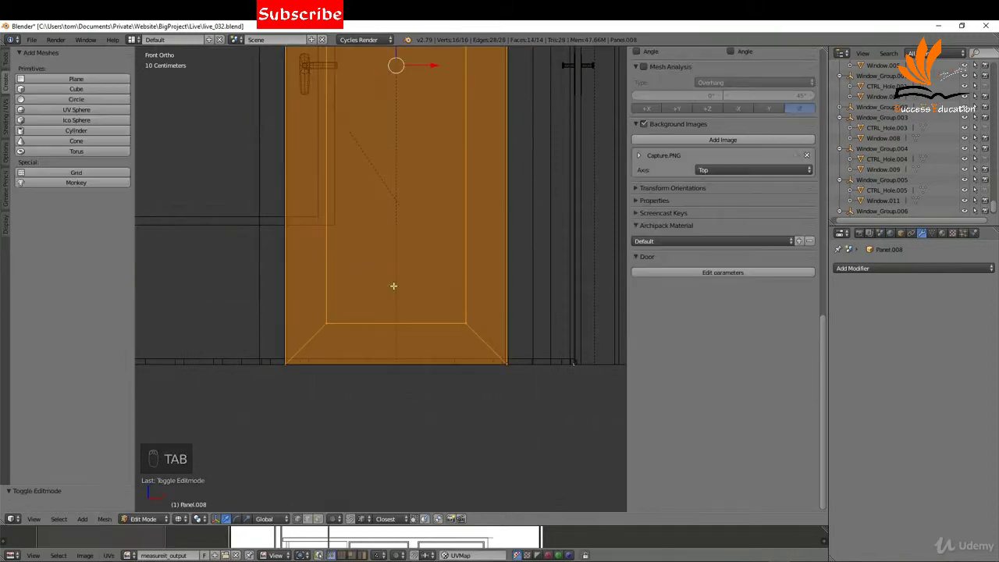
key(a)
key(a)
key(b)
drag(259, 341, 517, 379)
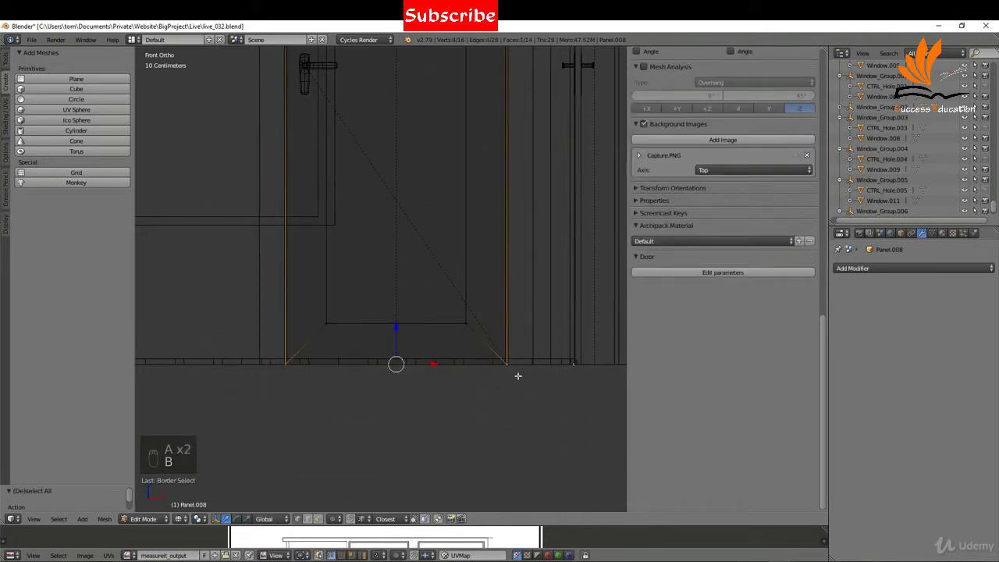
key(g)
key(z)
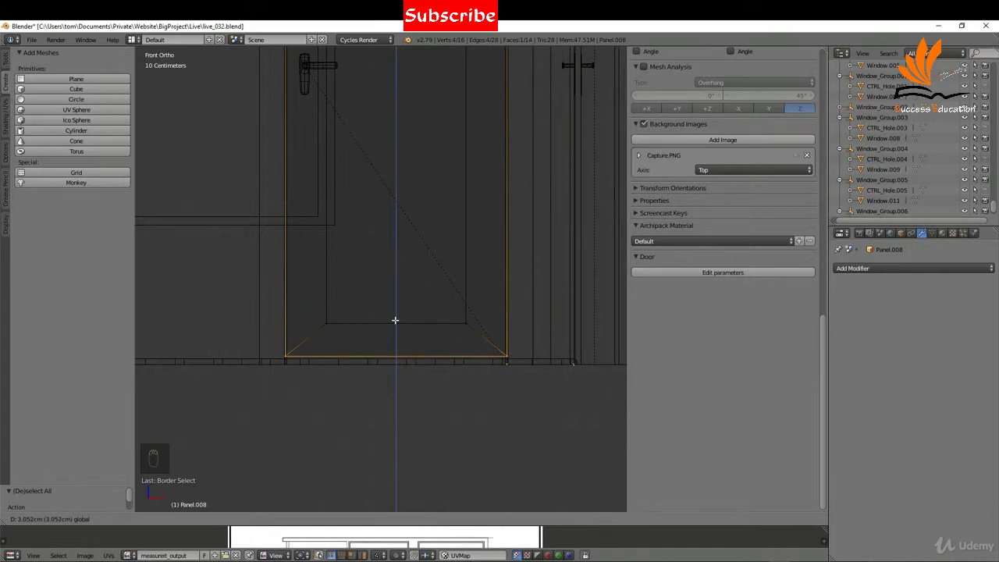
click(395, 321)
Lower the door panel's bottom edge slightly along Z to just above the floor surface and return to Object Mode.
scroll(302, 350, up, 5)
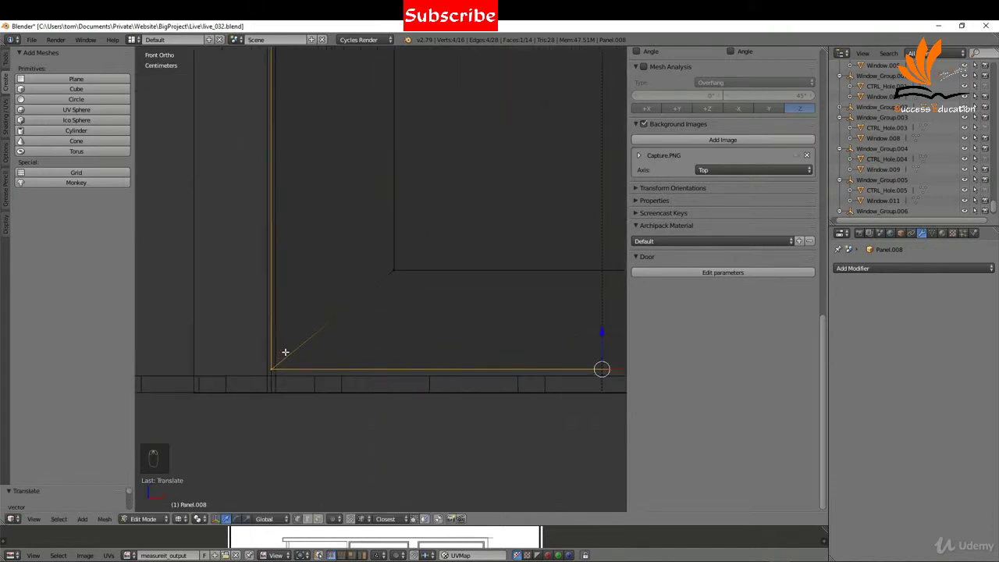
key(g)
key(z)
click(603, 333)
scroll(397, 361, down, 5)
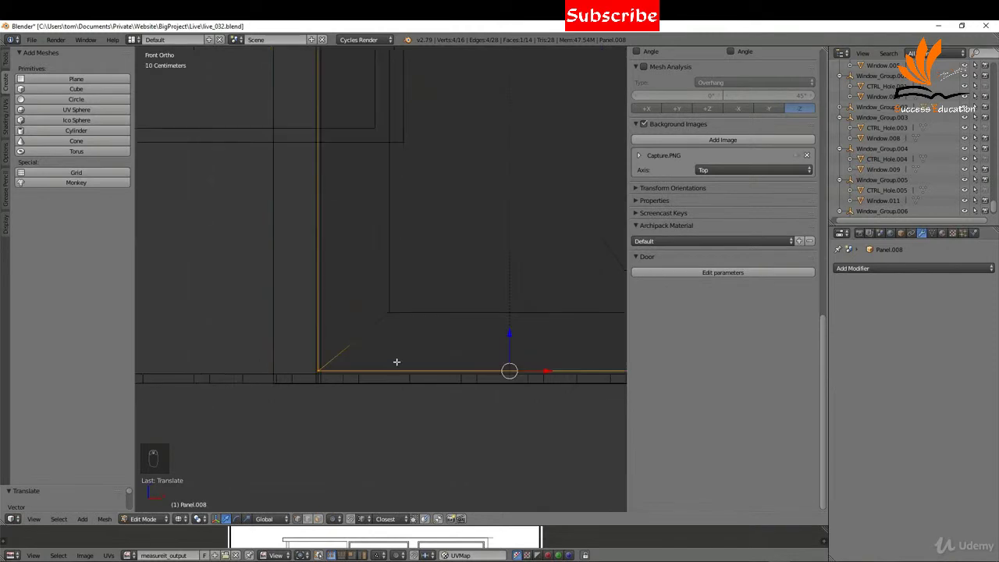
key(Tab)
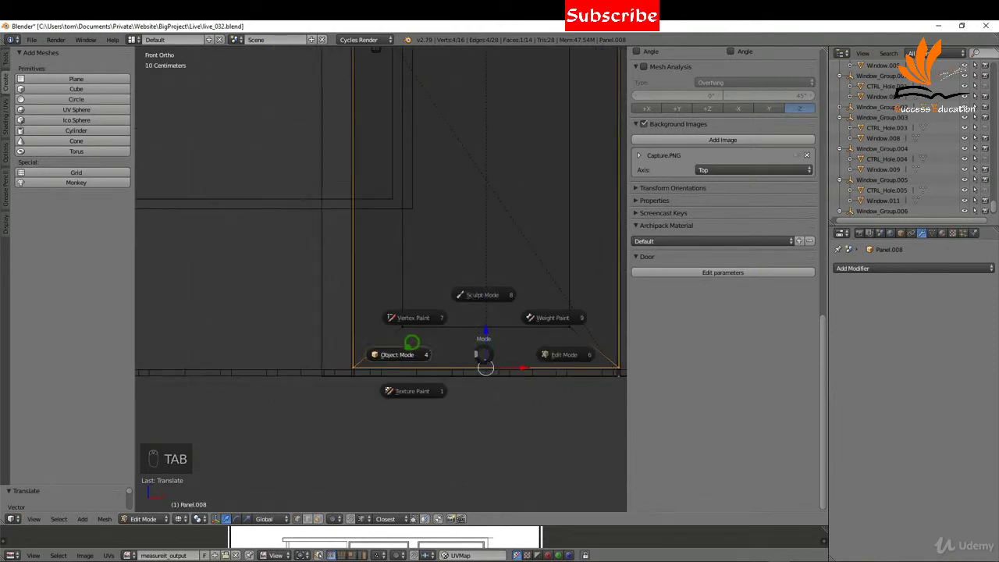
click(412, 343)
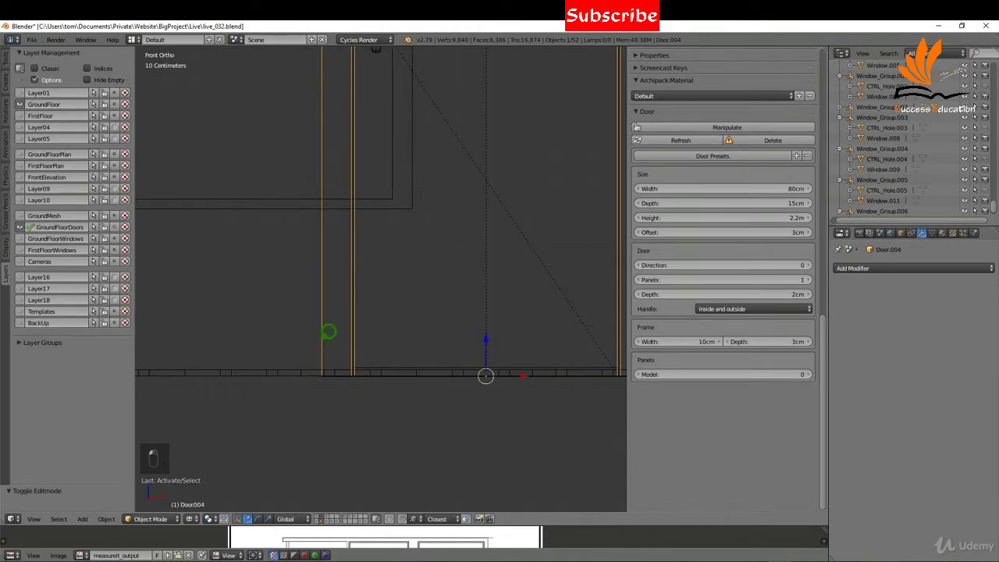
Raise the bottom vertices of the door frame Door.004 along Z to the floor's top surface in Edit Mode.
key(Tab)
click(402, 339)
scroll(190, 351, down, 1)
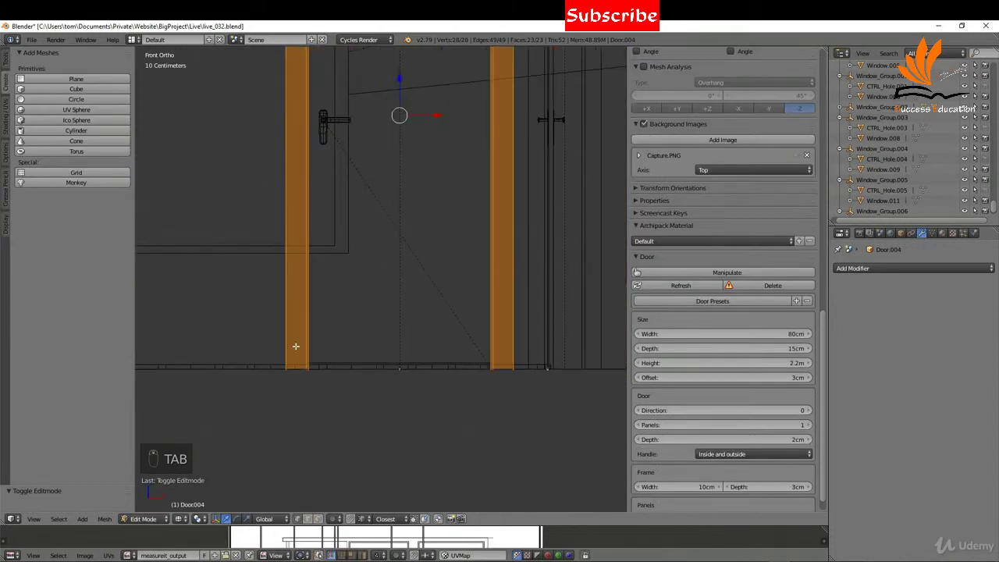
key(a)
key(a)
key(b)
drag(264, 346, 554, 394)
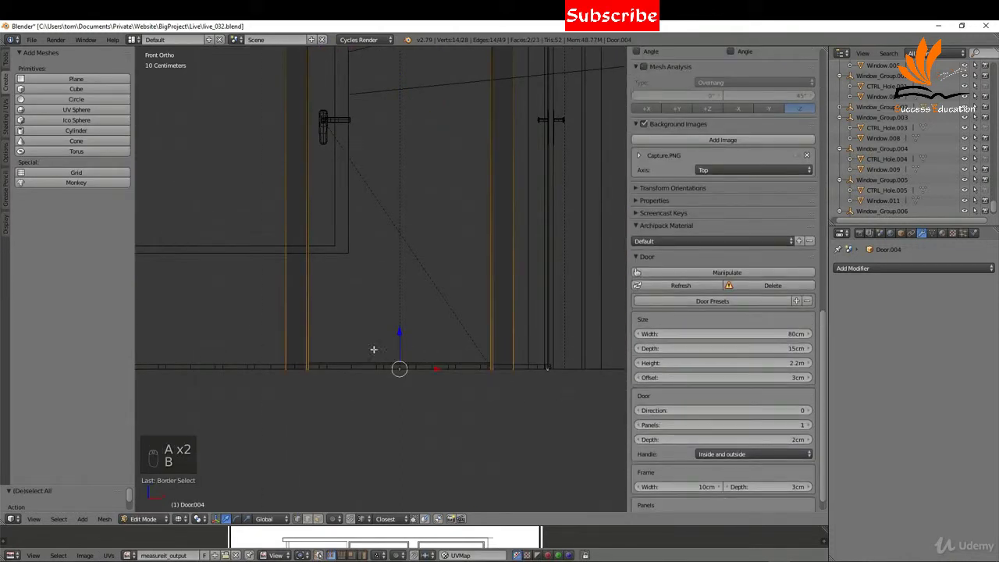
key(g)
key(z)
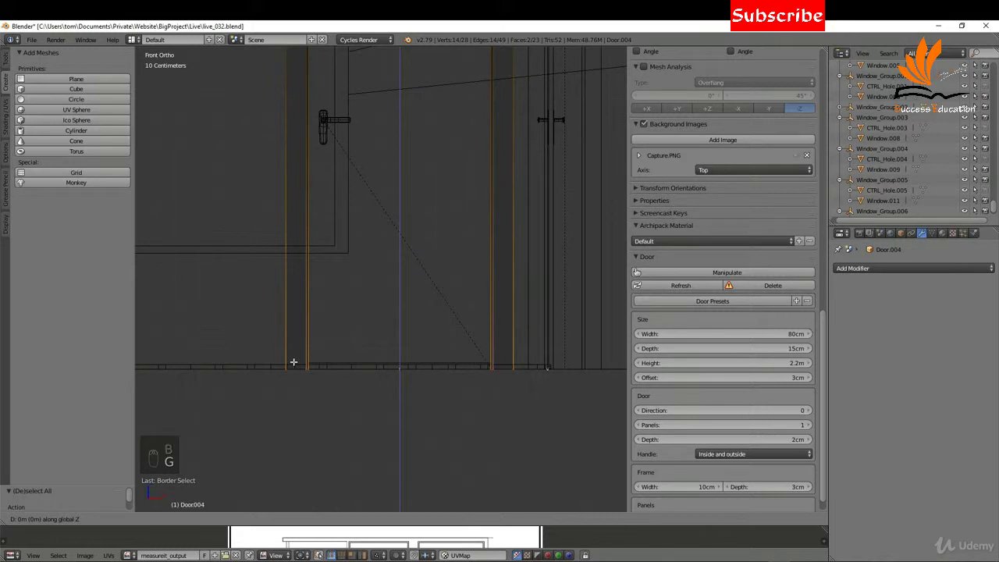
click(290, 362)
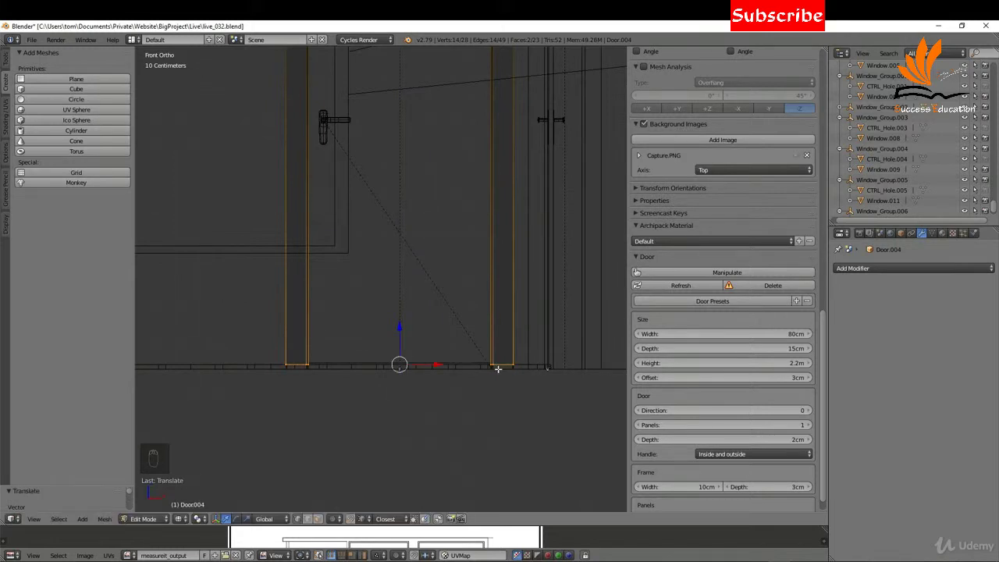
Leave Edit Mode on the door frame and view the whole ground floor in solid shading.
scroll(512, 354, down, 5)
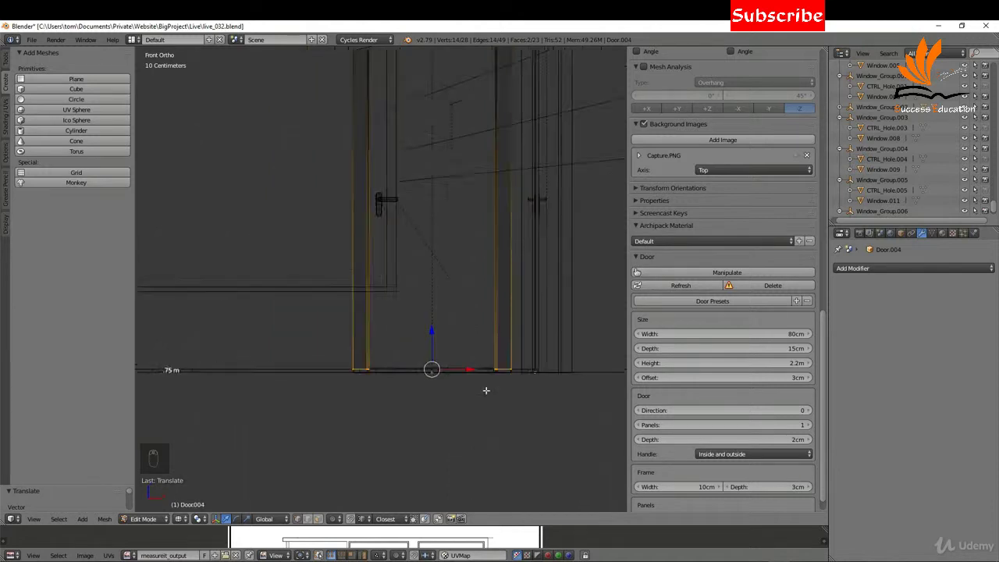
key(Tab)
click(405, 303)
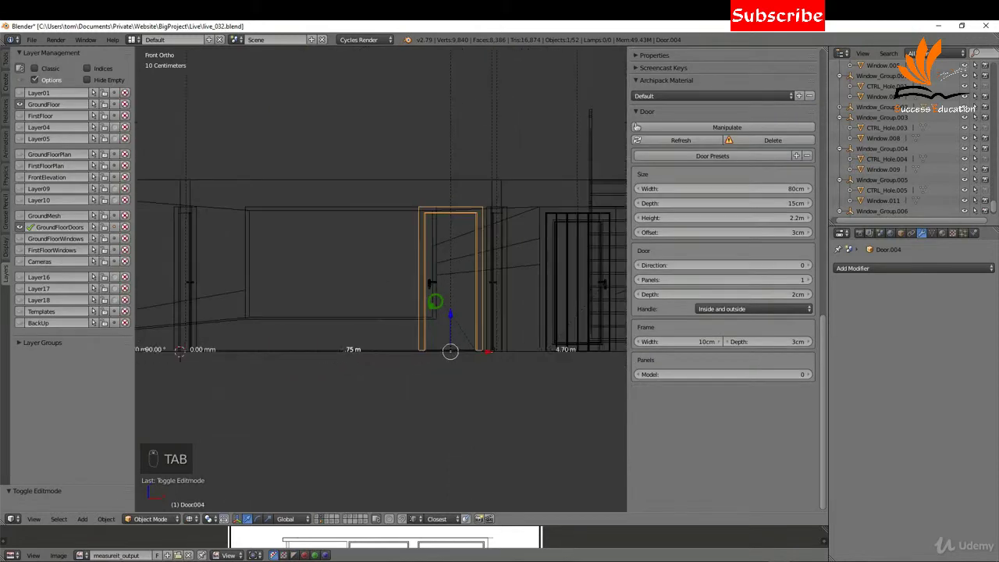
key(z)
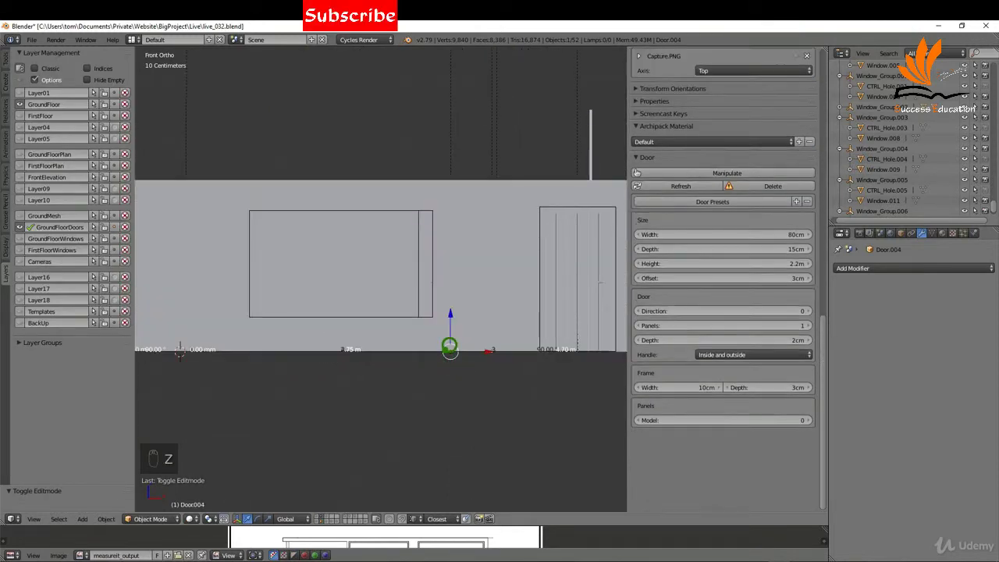
middle_drag(451, 348, 463, 230)
scroll(407, 386, down, 5)
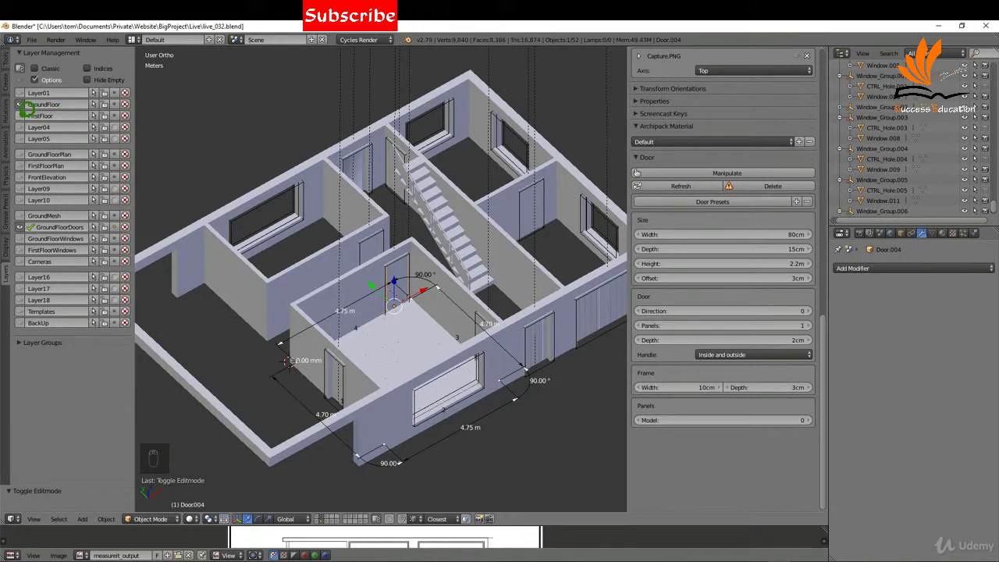
Show the FirstFloor layer and snap the 3D cursor to the lower end vertex of Wall.009, then return to Object Mode.
click(40, 115)
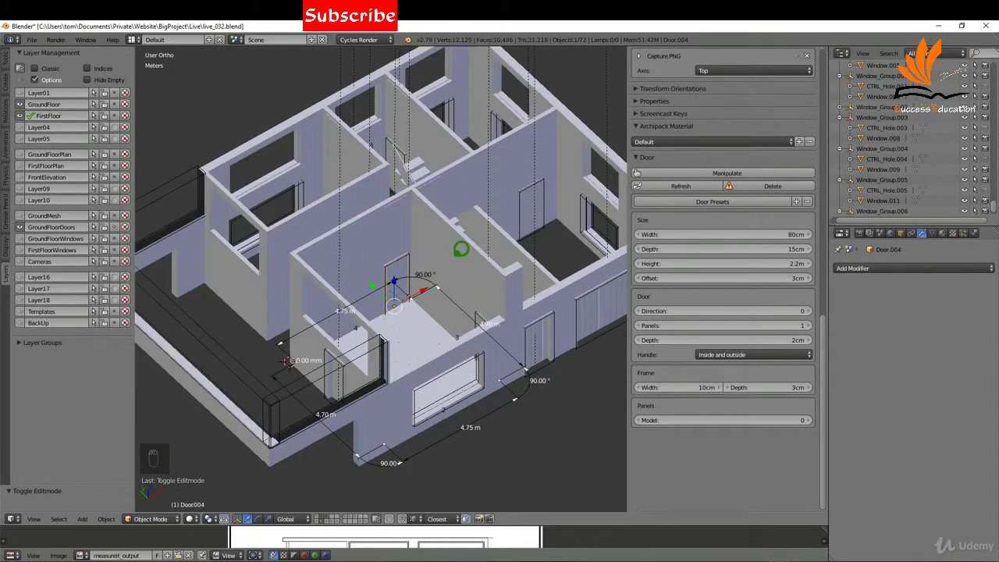
middle_drag(544, 267, 471, 255)
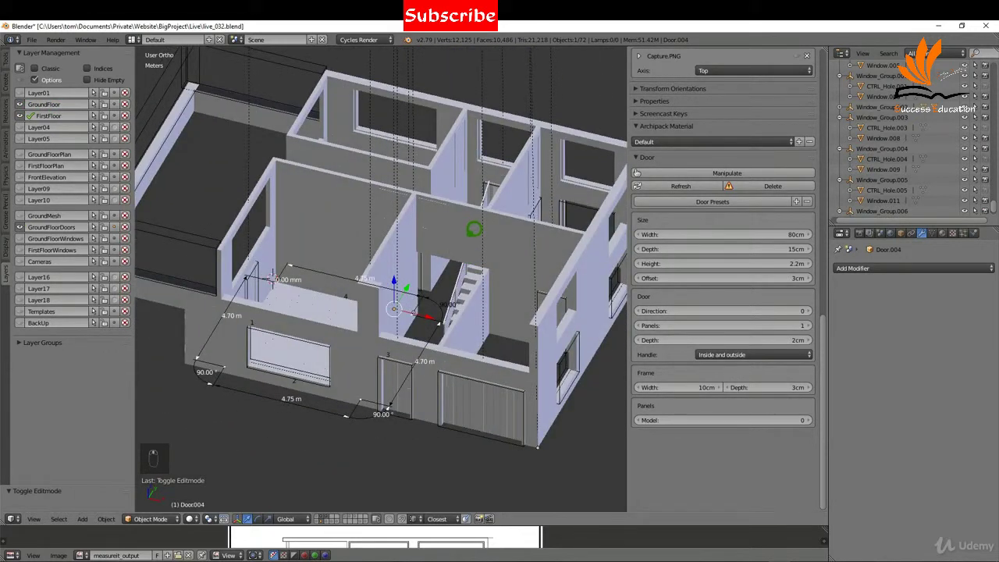
right_click(468, 226)
key(Tab)
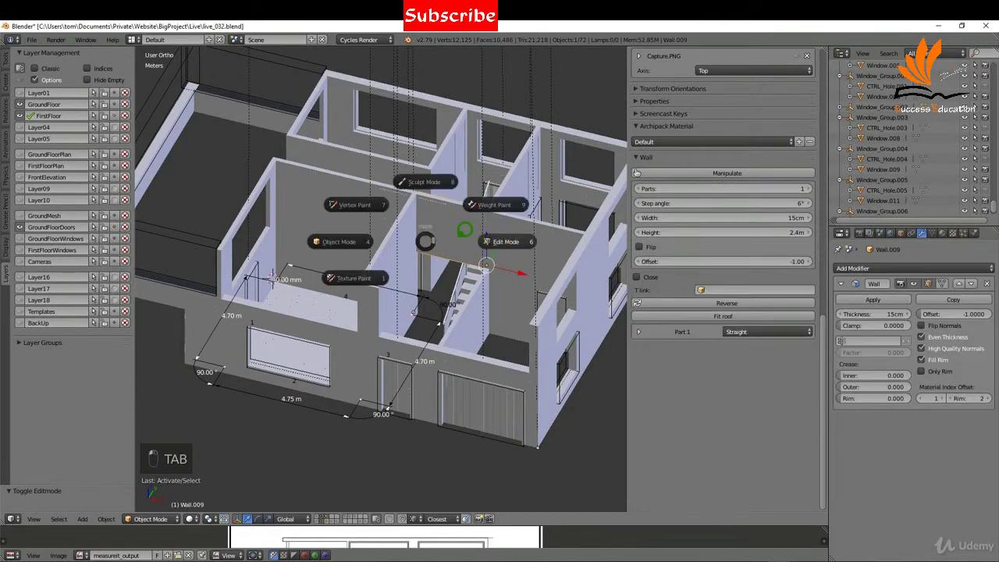
click(498, 227)
right_click(435, 244)
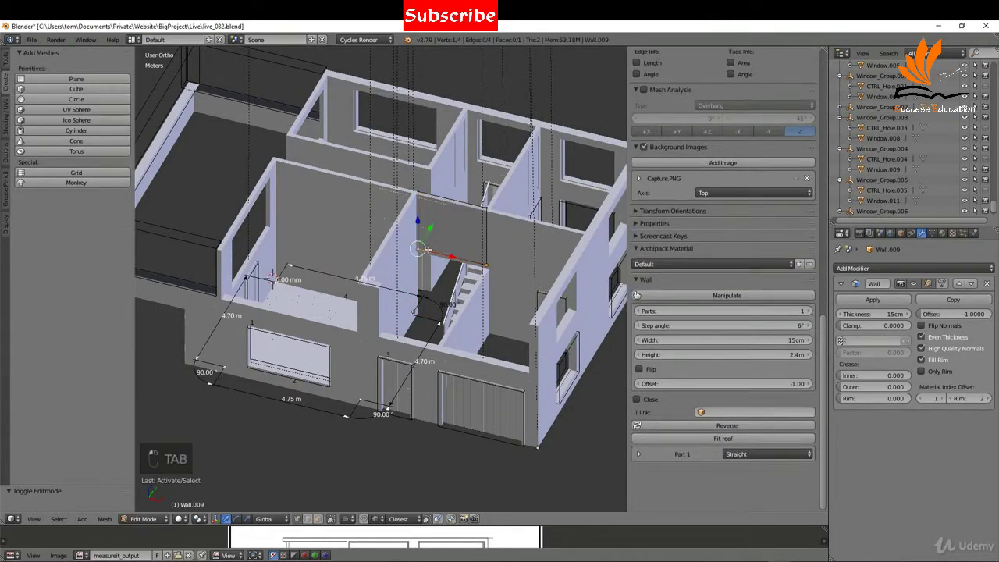
key(shift+s)
click(435, 243)
key(Tab)
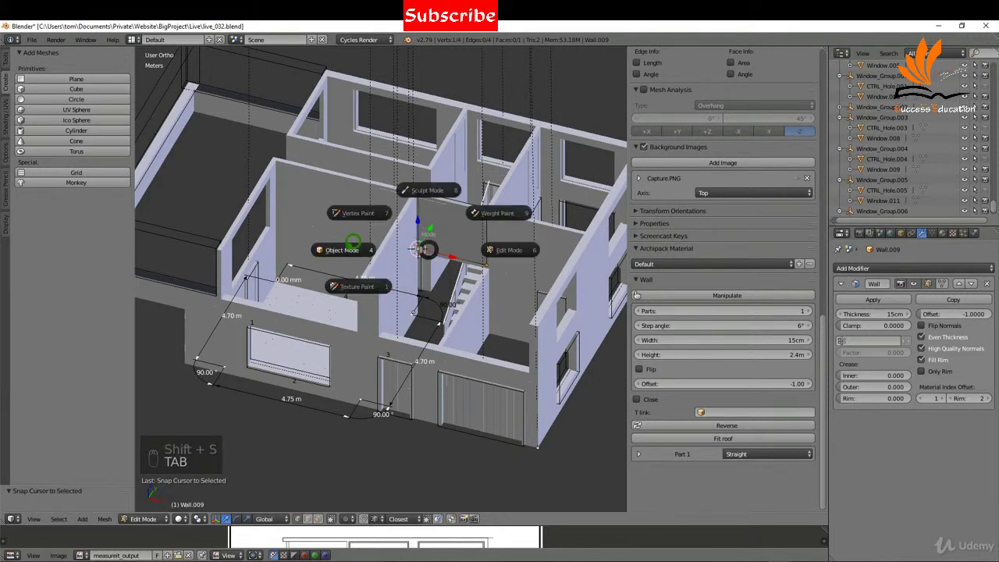
click(351, 244)
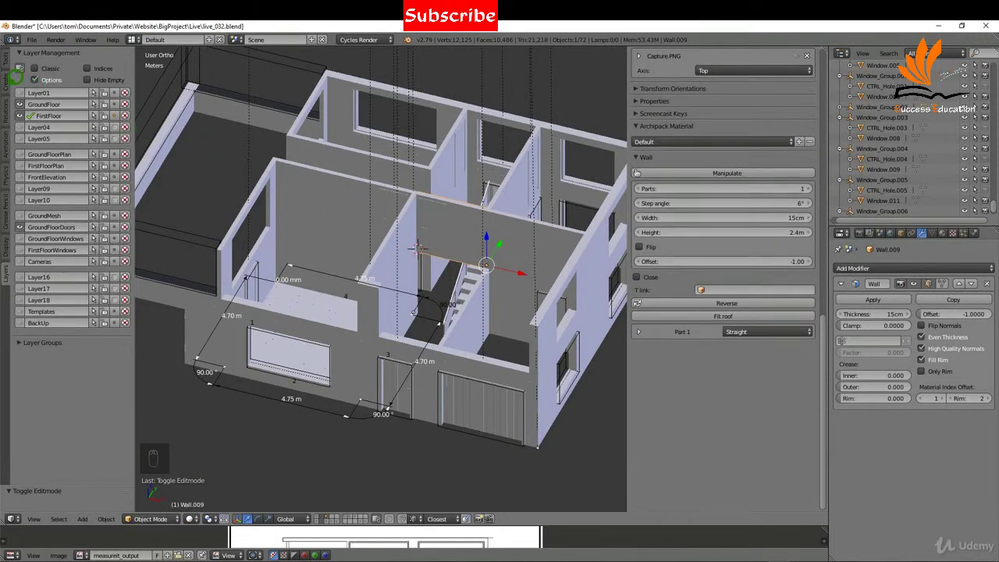
Add an Archipack floor at the 3D cursor using the square parquet preset with 15 cm length.
click(6, 64)
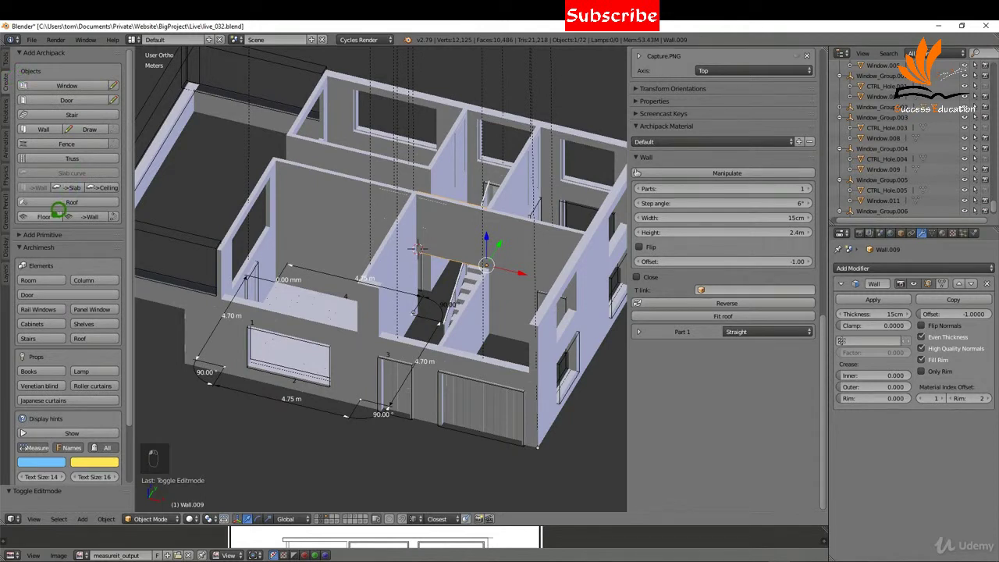
click(58, 212)
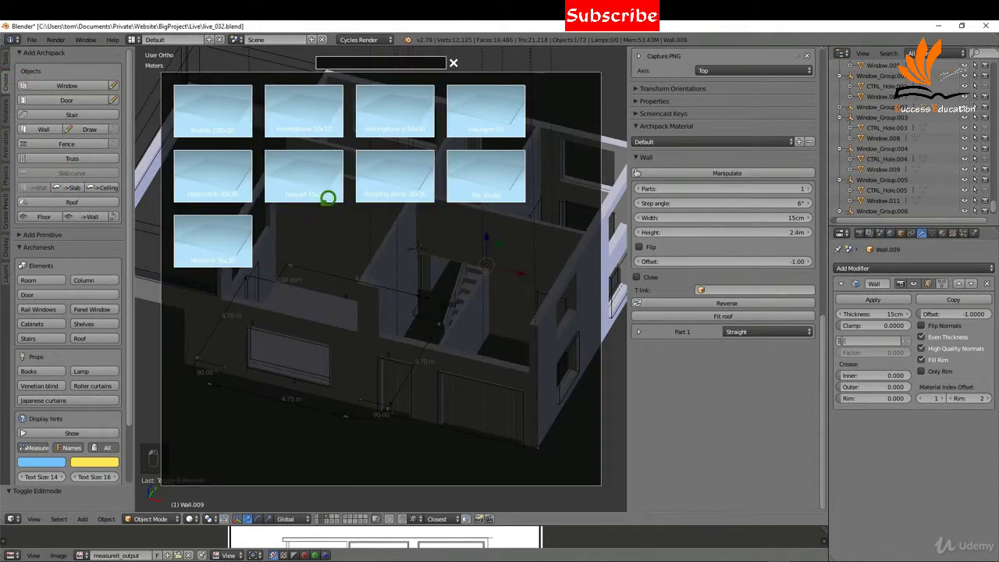
click(313, 177)
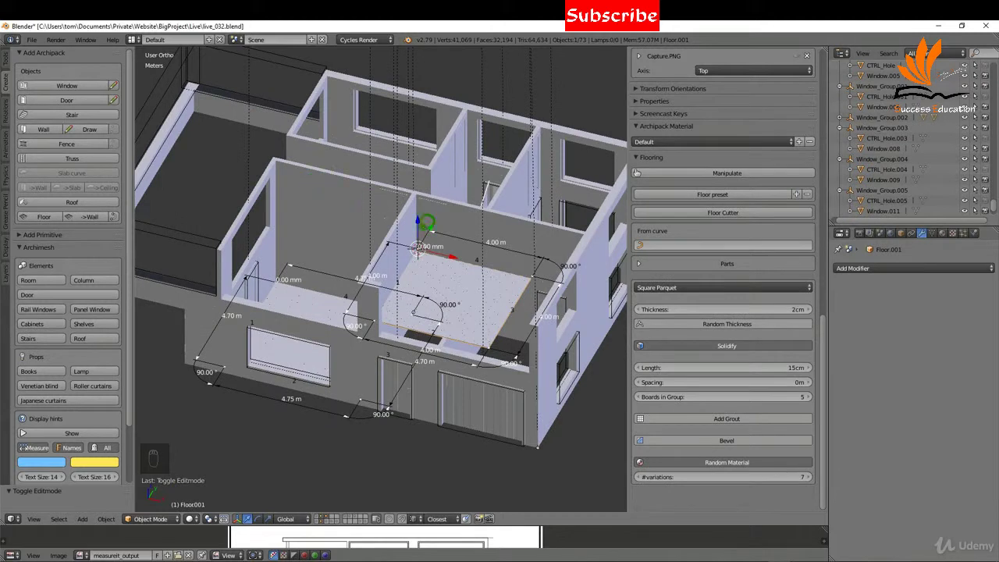
In top wireframe view, move the parquet floor along Y until its back edge meets the wall's inner face.
key(KP_7)
key(z)
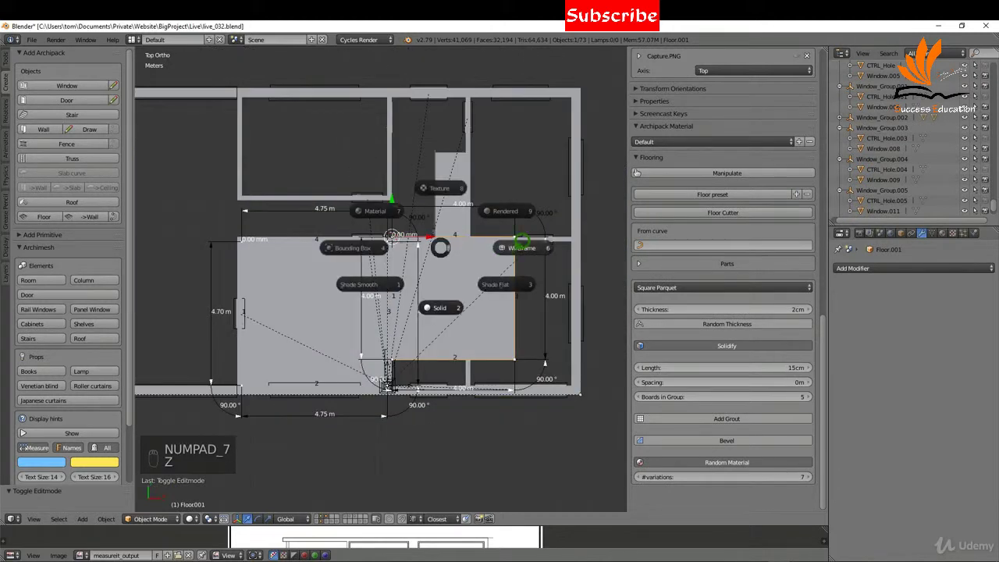
click(530, 238)
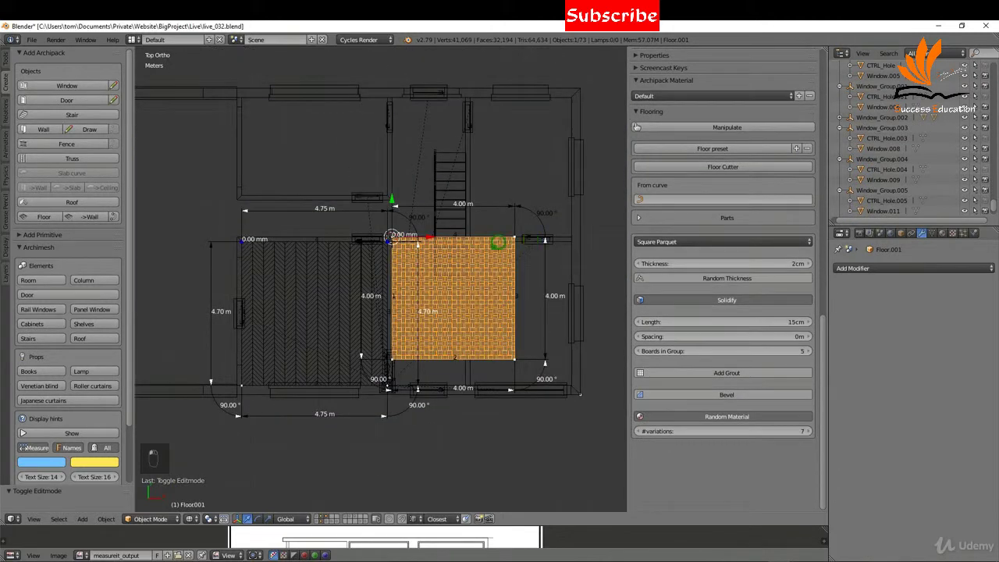
scroll(398, 230, up, 5)
scroll(388, 226, up, 2)
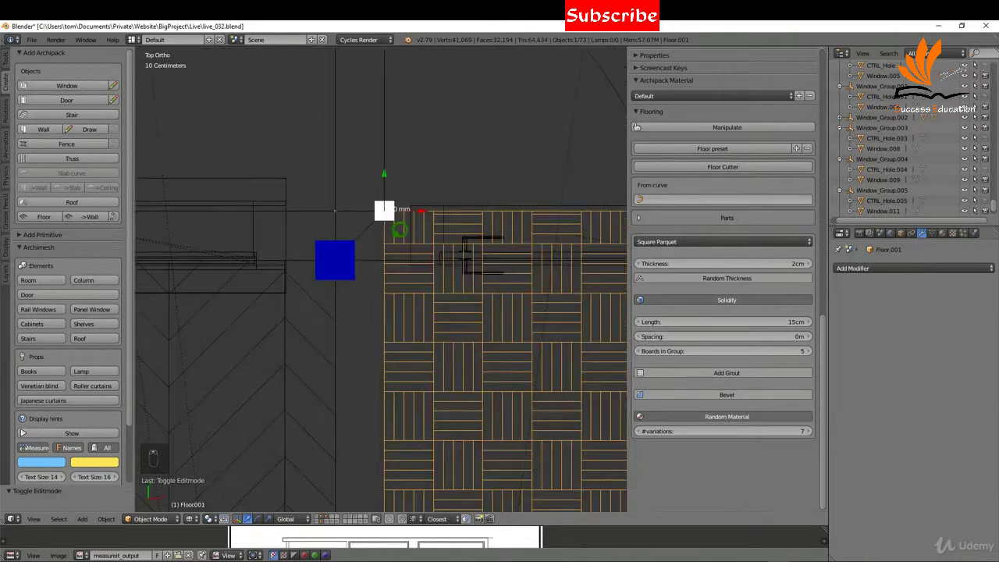
key(g)
click(387, 256)
scroll(409, 195, down, 10)
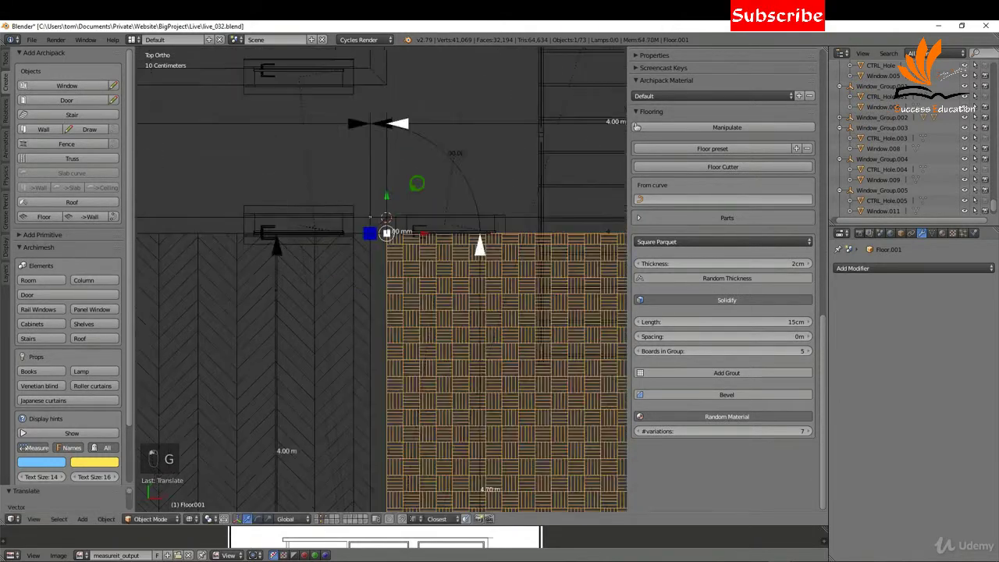
Stretch the parquet floor's corners to the surrounding walls, making it 5.85 m by 4.70 m.
scroll(372, 384, down, 1)
shift+middle_drag(430, 392, 333, 306)
scroll(388, 324, up, 2)
shift+middle_drag(397, 323, 350, 330)
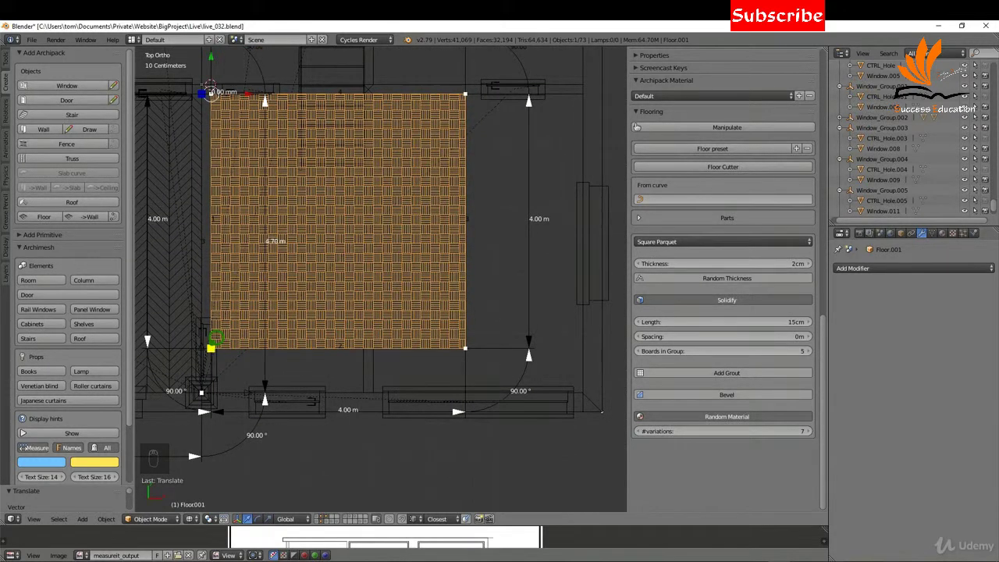
drag(211, 348, 205, 391)
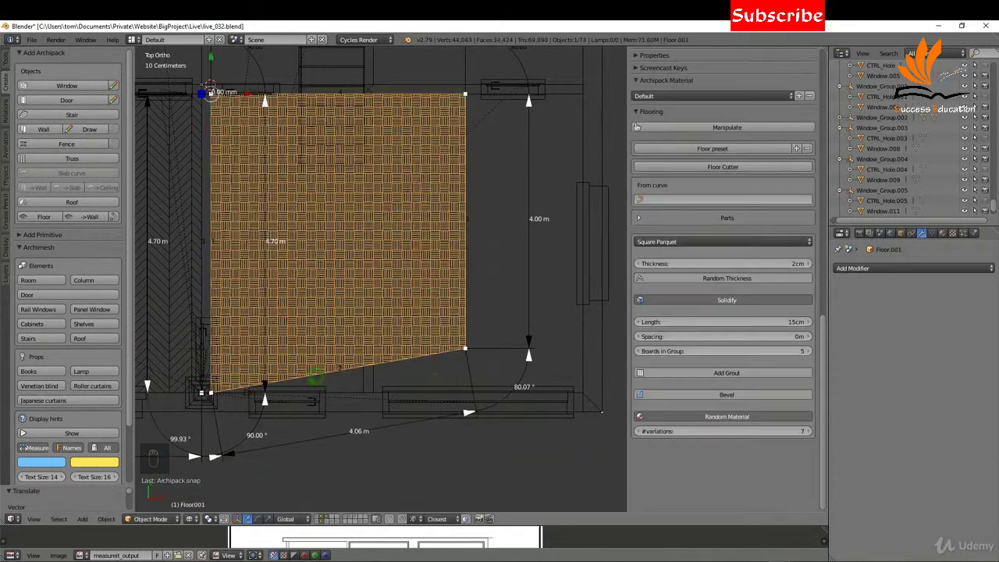
drag(456, 352, 582, 391)
drag(474, 86, 582, 94)
Set the parquet floor's thickness to 30 cm in front view.
key(KP_1)
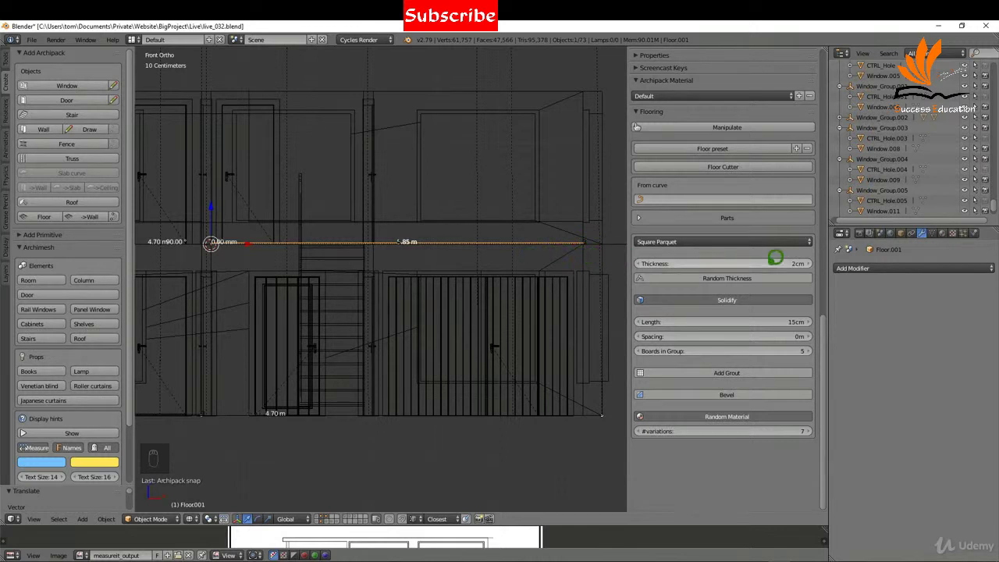
click(752, 264)
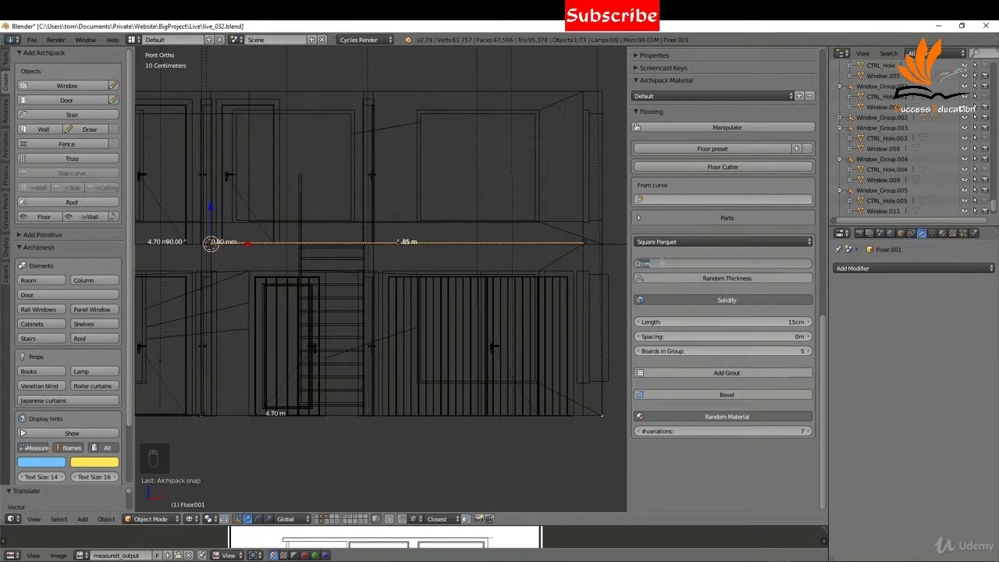
text(30cm)
key(Return)
Move the parquet floor along Z until its top surface is level with the base of the first-floor walls.
drag(214, 199, 214, 226)
scroll(214, 226, up, 8)
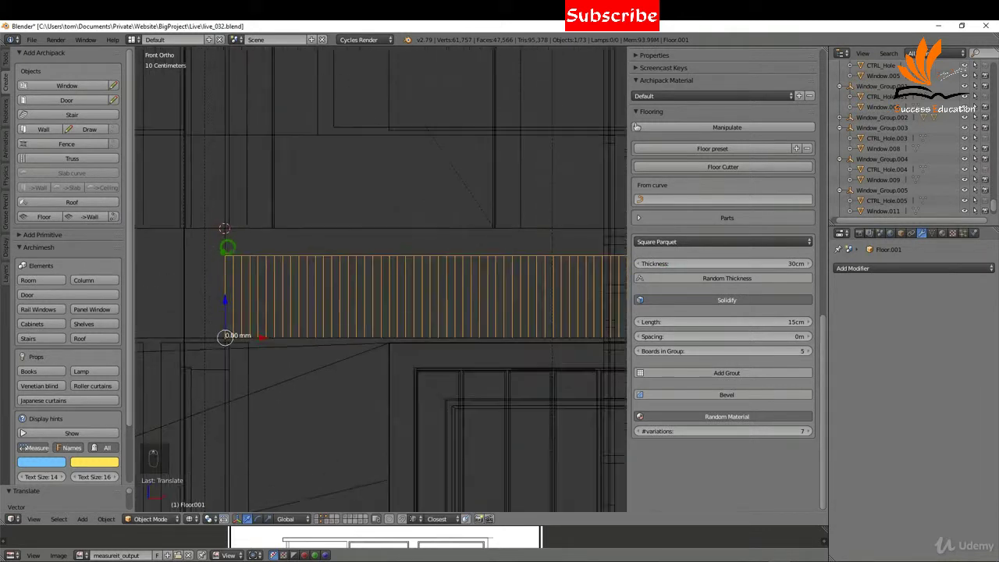
key(g)
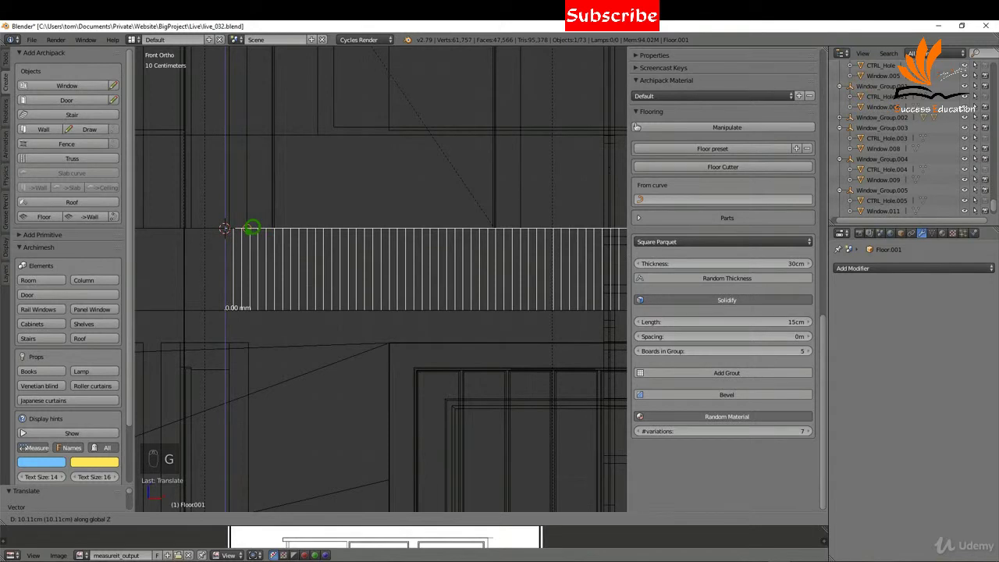
click(252, 227)
scroll(263, 218, up, 5)
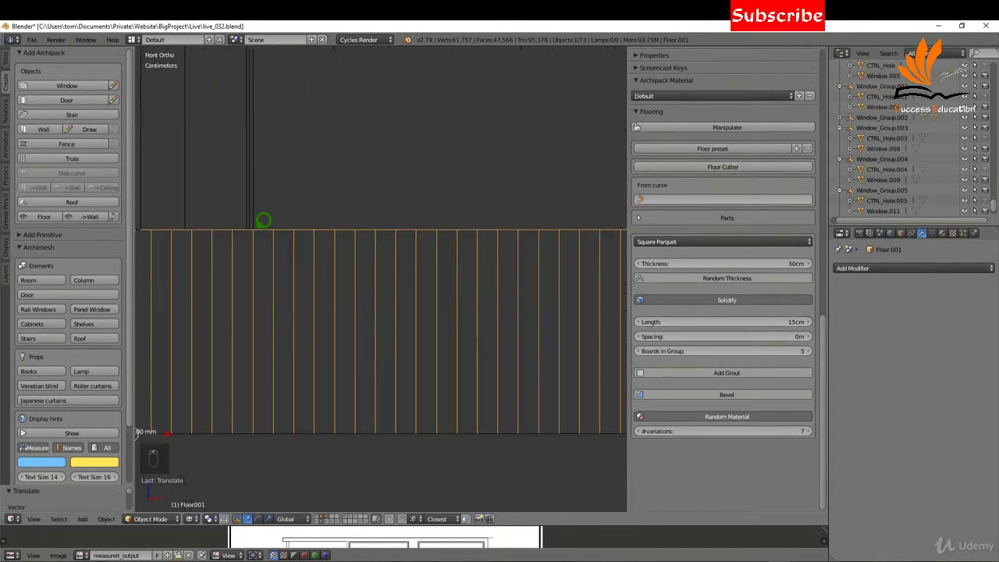
scroll(266, 216, down, 5)
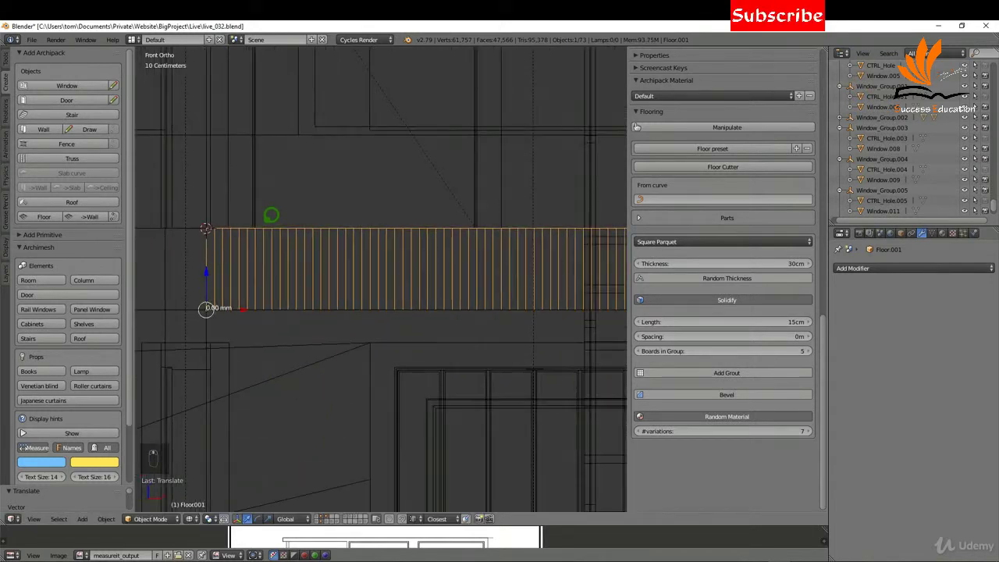
scroll(271, 214, down, 7)
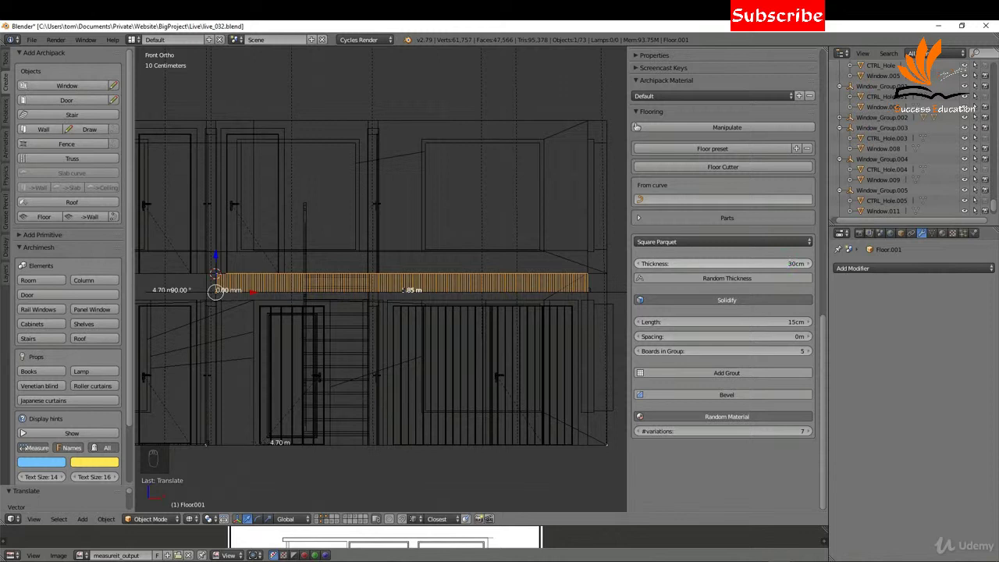
Set the parquet floor's thickness to 20 cm and raise it about 10 cm along Z to the first-floor wall base.
click(683, 265)
text(20)
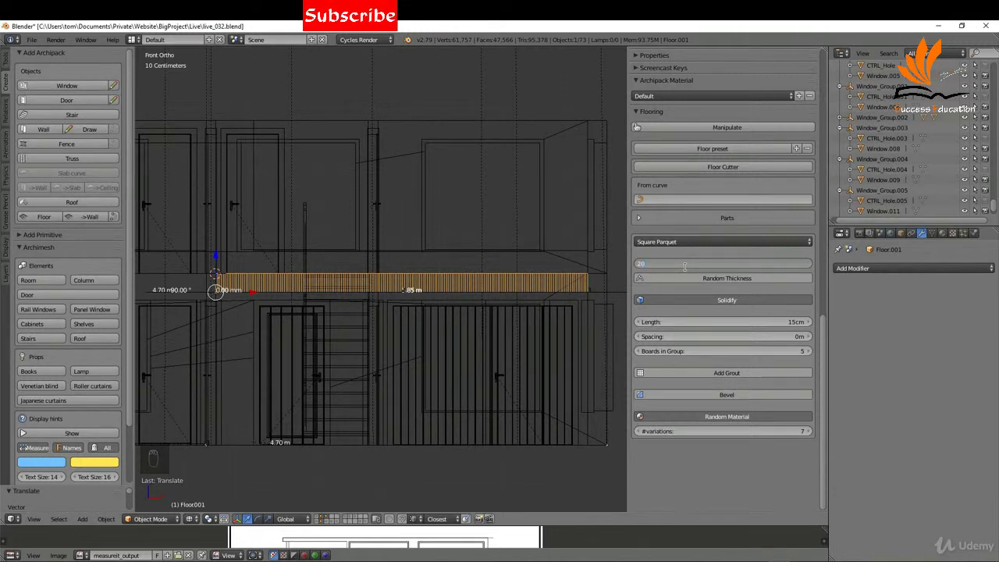
key(Return)
scroll(216, 268, up, 6)
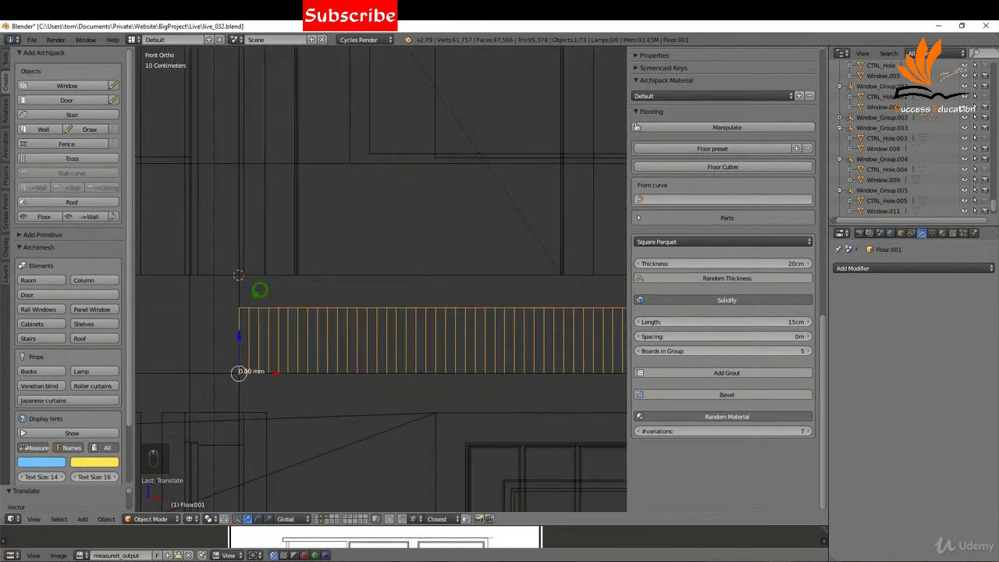
key(g)
key(z)
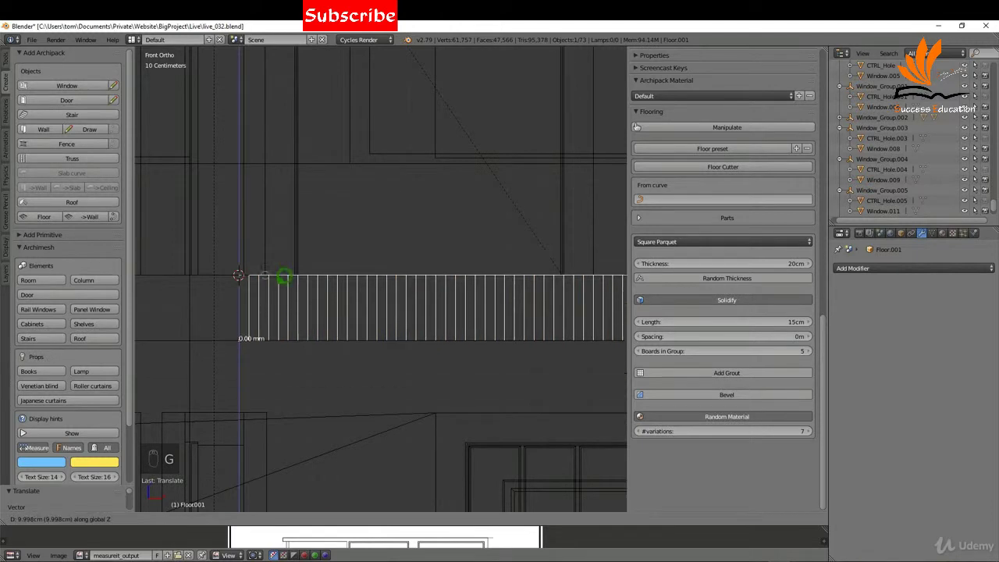
click(295, 270)
scroll(278, 277, down, 10)
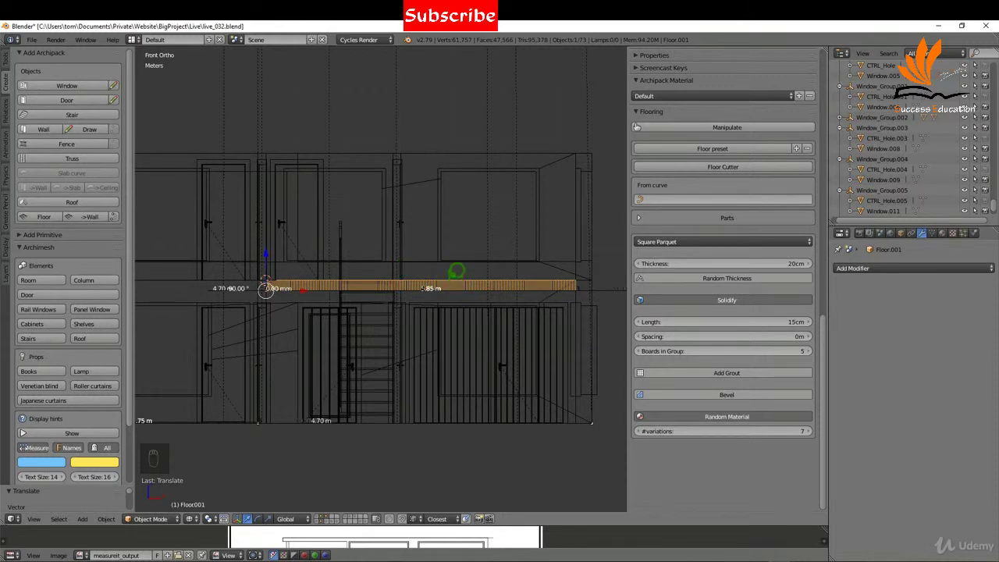
Switch to solid shading and inspect the parquet floor inside the first-floor rooms from above.
key(z)
click(448, 323)
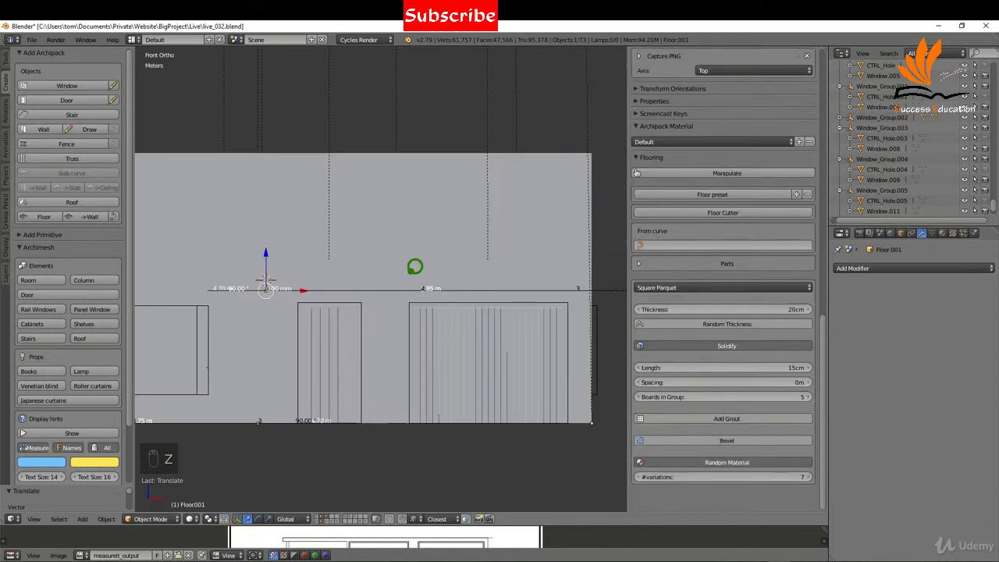
mouse_move(415, 268)
middle_down()
mouse_move(408, 313)
mouse_move(356, 325)
mouse_move(335, 305)
mouse_move(305, 303)
mouse_move(355, 302)
mouse_move(390, 328)
mouse_move(392, 345)
mouse_move(465, 384)
mouse_move(428, 350)
mouse_move(392, 204)
middle_up()
scroll(355, 302, down, 3)
scroll(390, 328, up, 2)
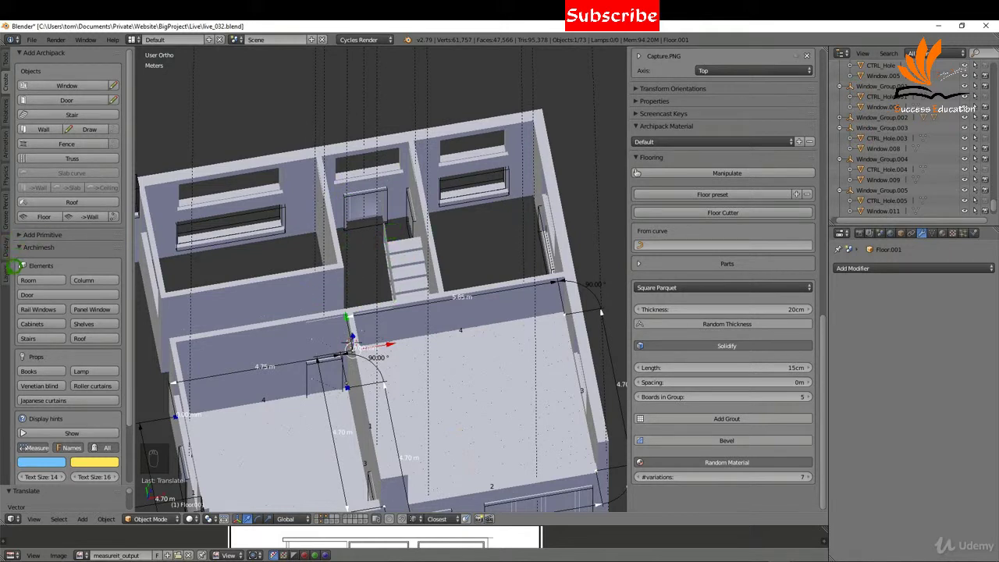
Hide the FirstFloor and GroundFloor layers, leaving only GroundFloorDoors shown.
click(12, 266)
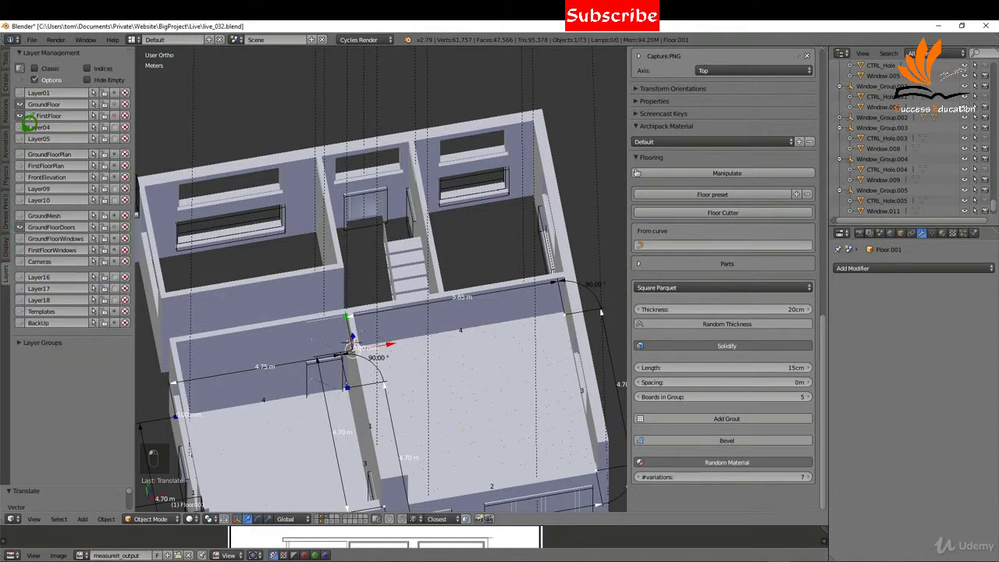
click(20, 115)
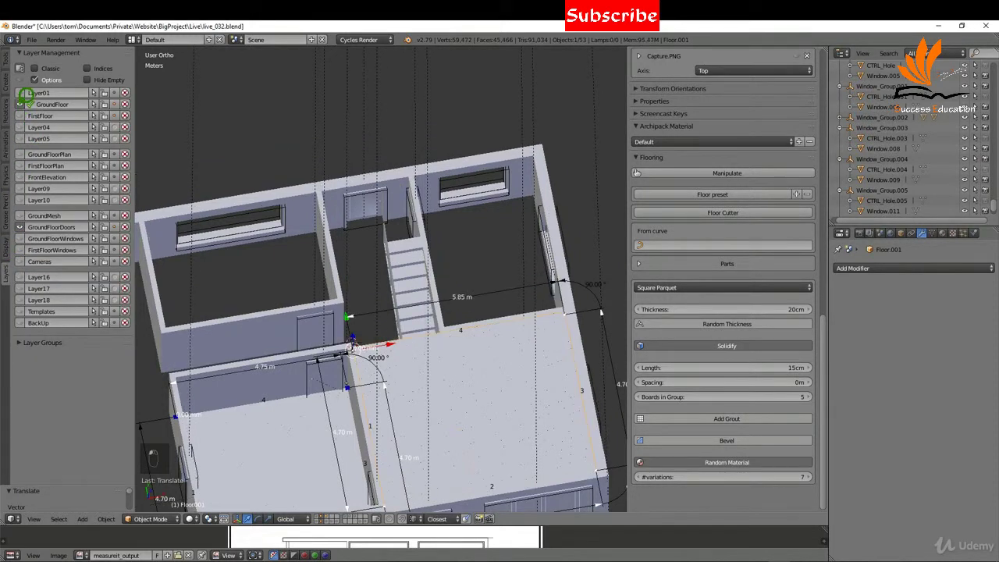
click(20, 104)
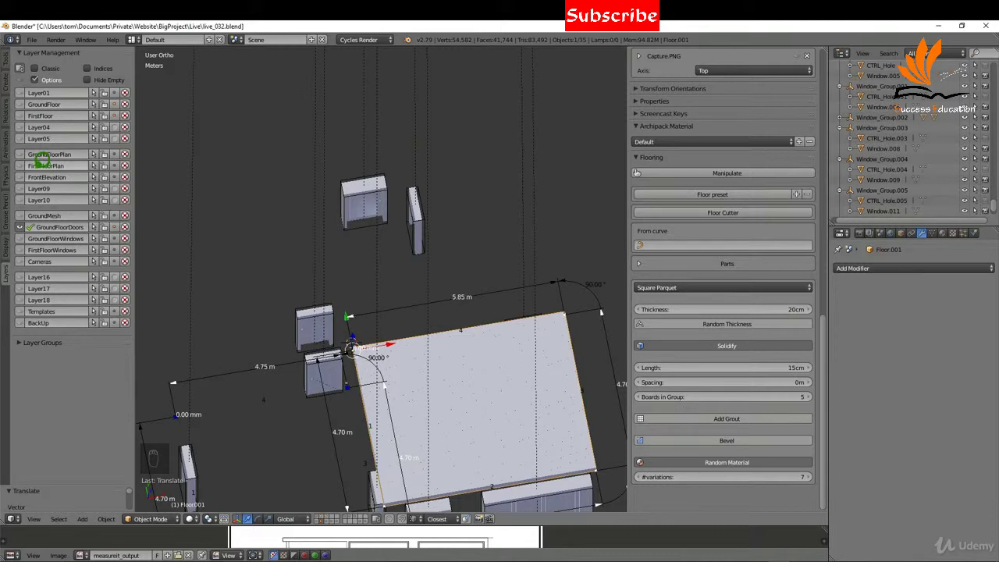
Show only the FirstFloorPlan layer and open the floor plan's wall mesh for editing in top view.
click(21, 155)
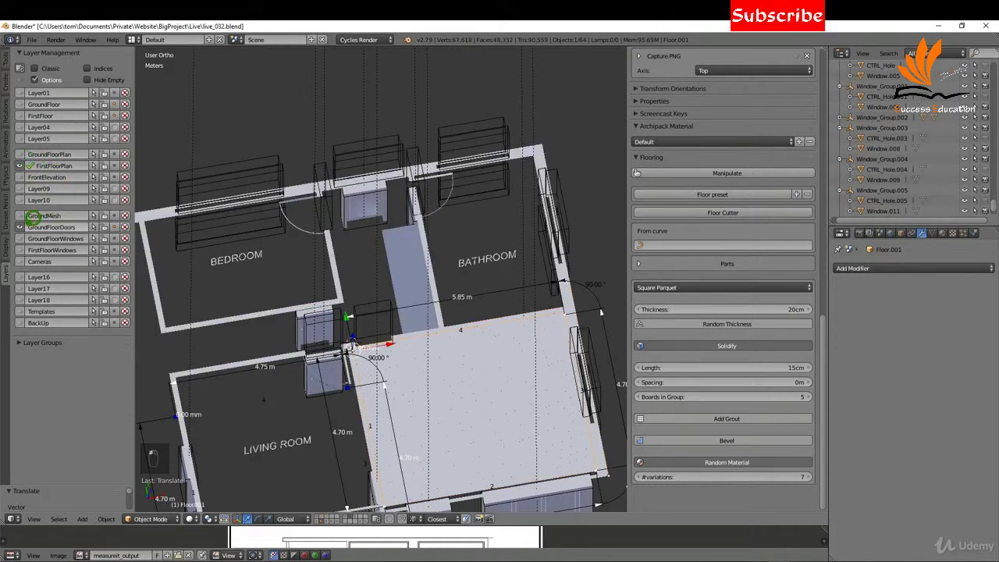
click(24, 216)
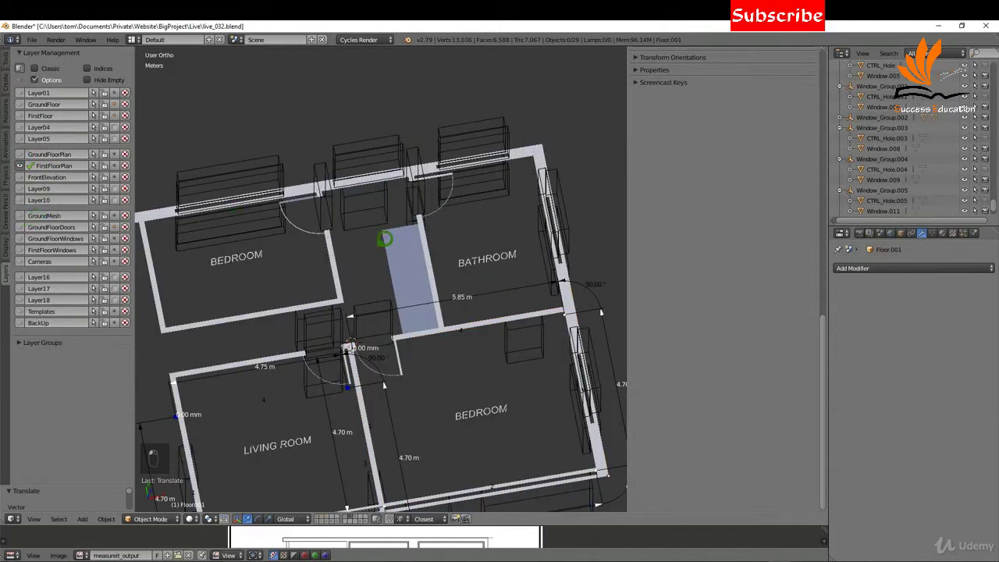
right_click(334, 244)
key(KP_7)
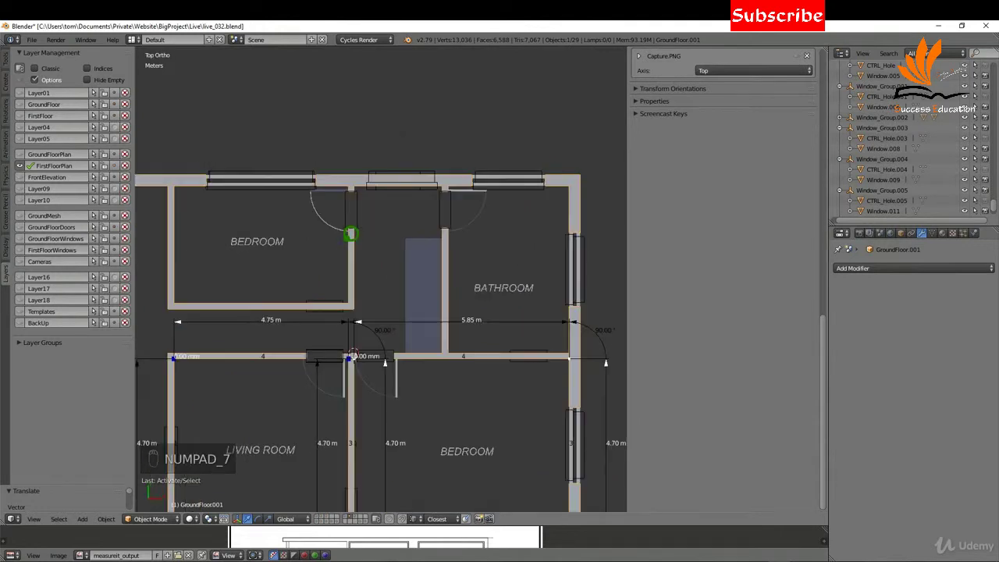
key(Tab)
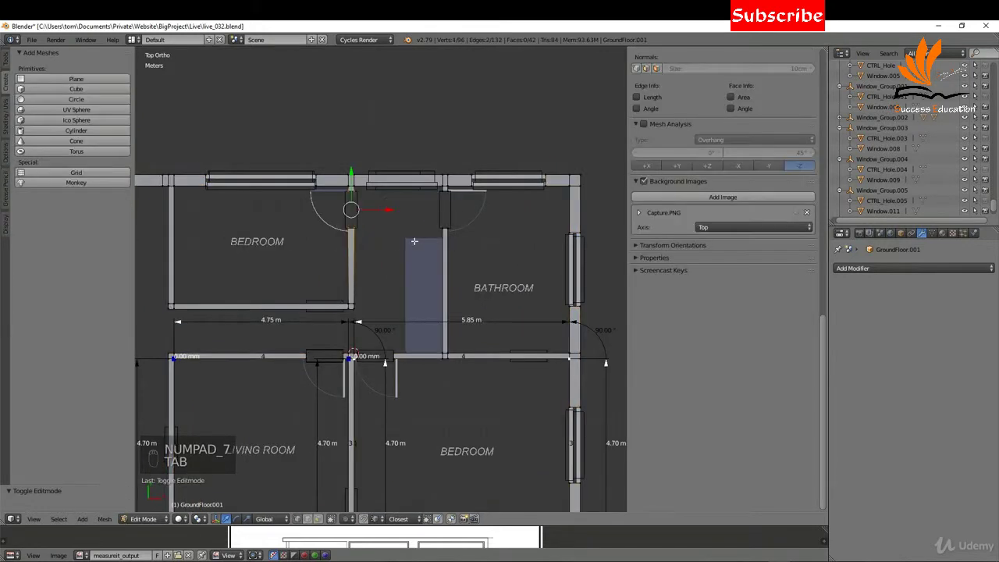
Fill the hall between the upper bedroom and the bathroom with a face through its four inner corner vertices.
scroll(433, 281, up, 4)
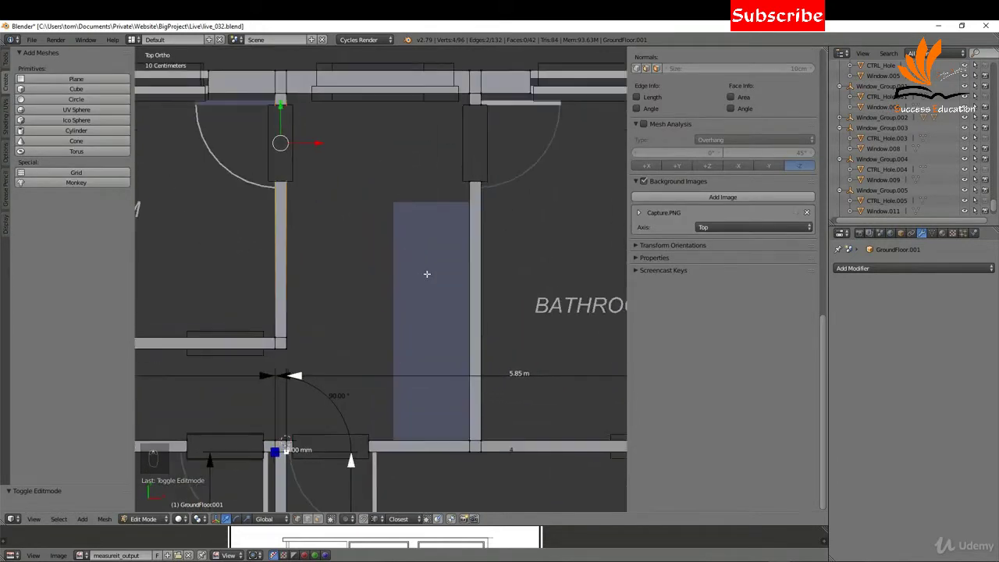
right_click(470, 92)
shift+right_click(284, 90)
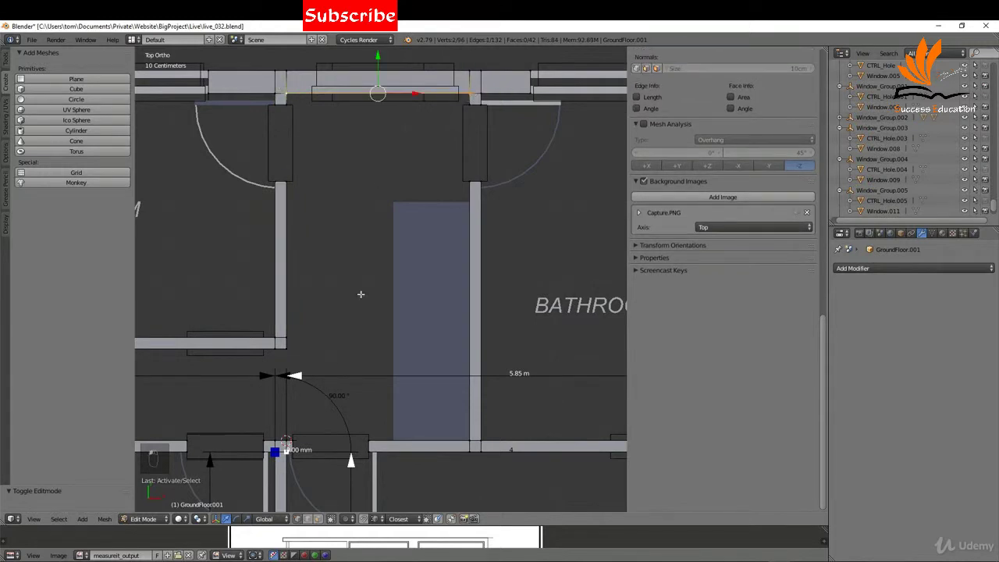
shift+right_click(286, 439)
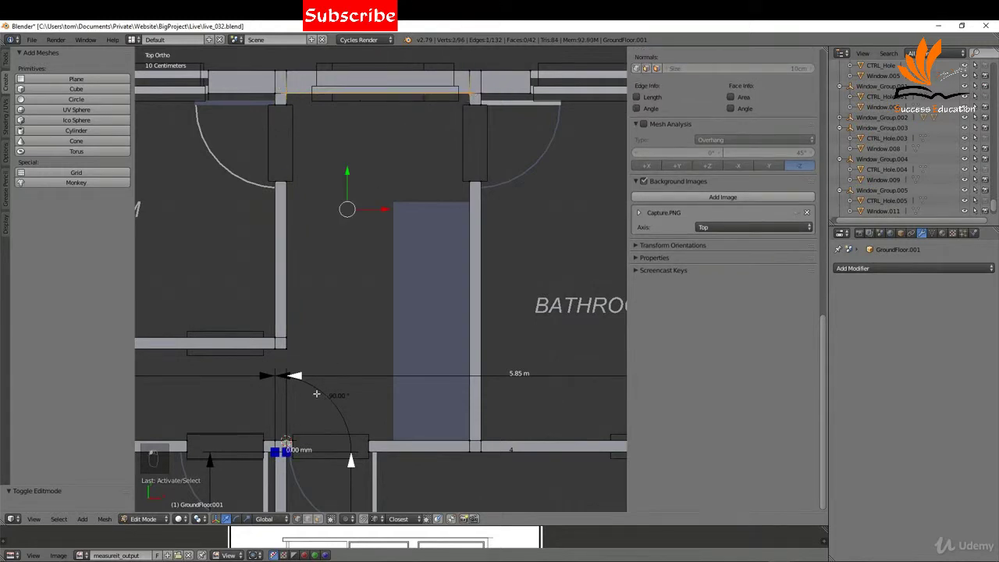
shift+right_click(471, 440)
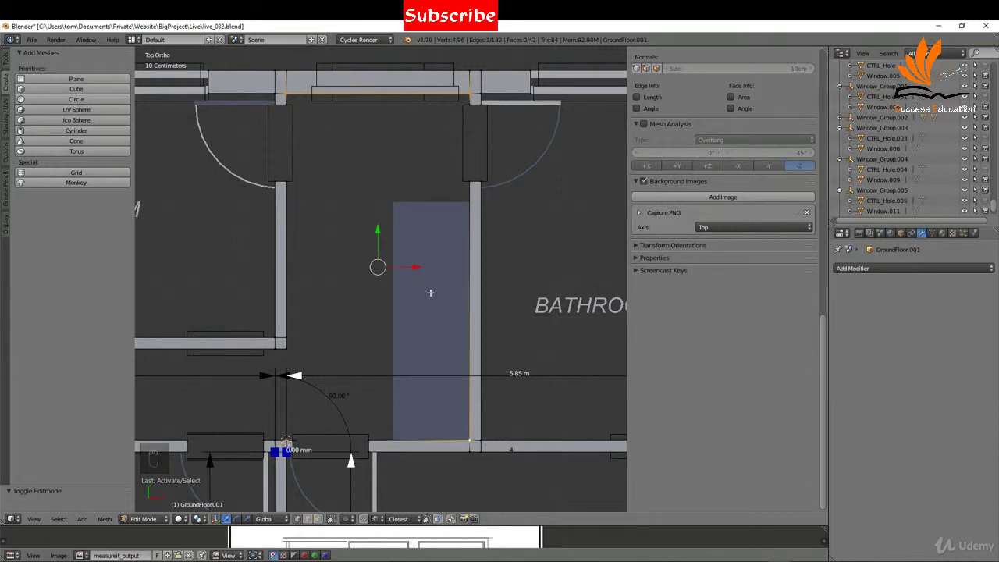
key(f)
Fill the corridor between the upper bedroom and the living room with a face that meets the hall face.
scroll(430, 291, down, 3)
shift+middle_drag(473, 308, 568, 278)
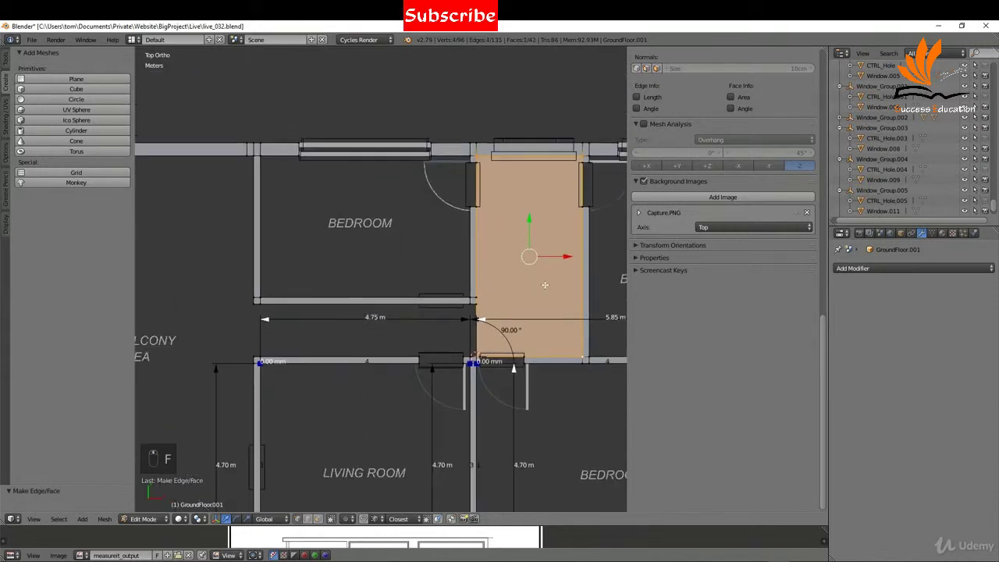
right_click(253, 305)
shift+right_click(256, 357)
scroll(415, 329, up, 6)
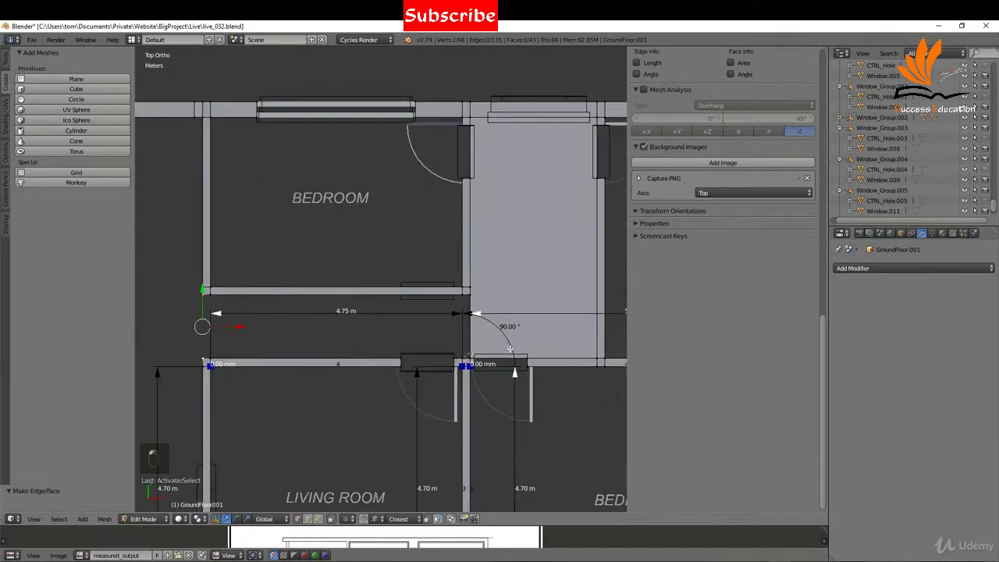
shift+right_click(420, 370)
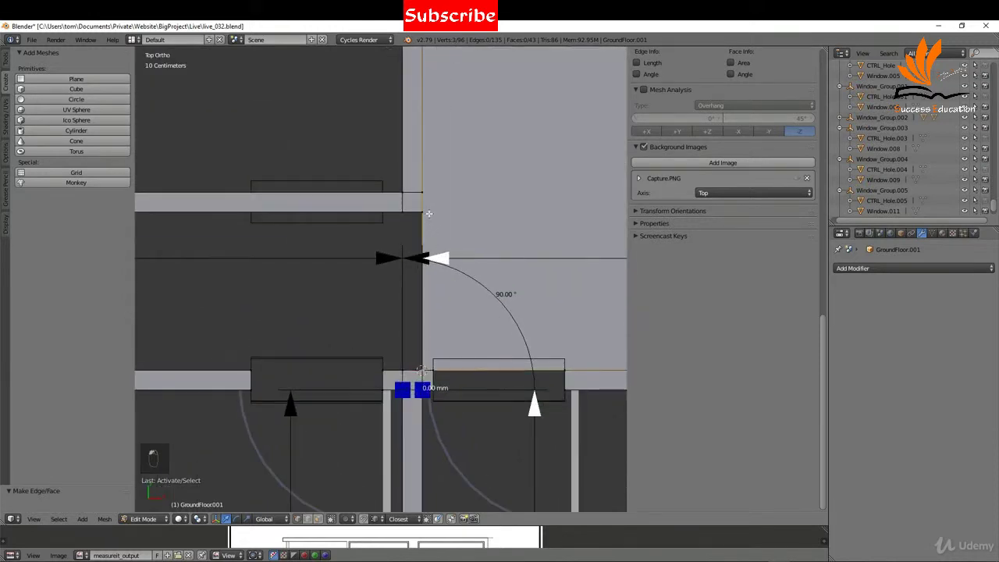
key(f)
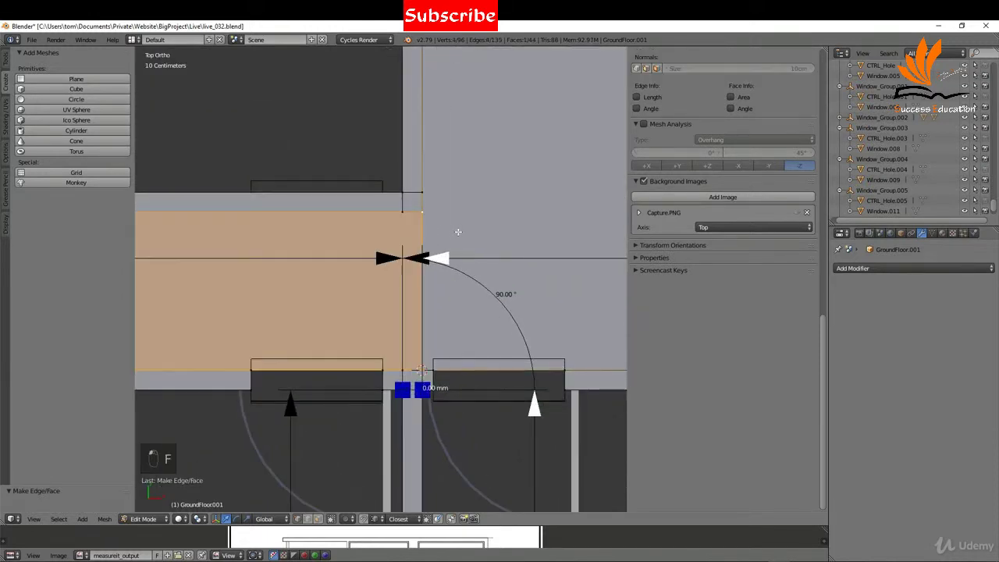
Select the corridor and hall faces in face mode, separate them from the wall mesh, and return to Object Mode.
scroll(458, 232, down, 6)
key(ctrl+Tab)
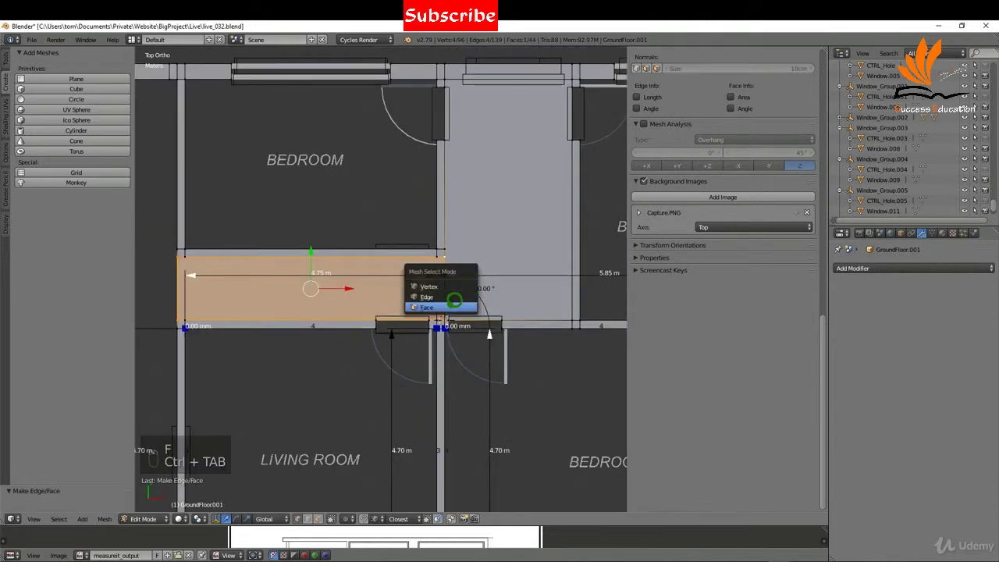
click(426, 306)
shift+right_click(342, 290)
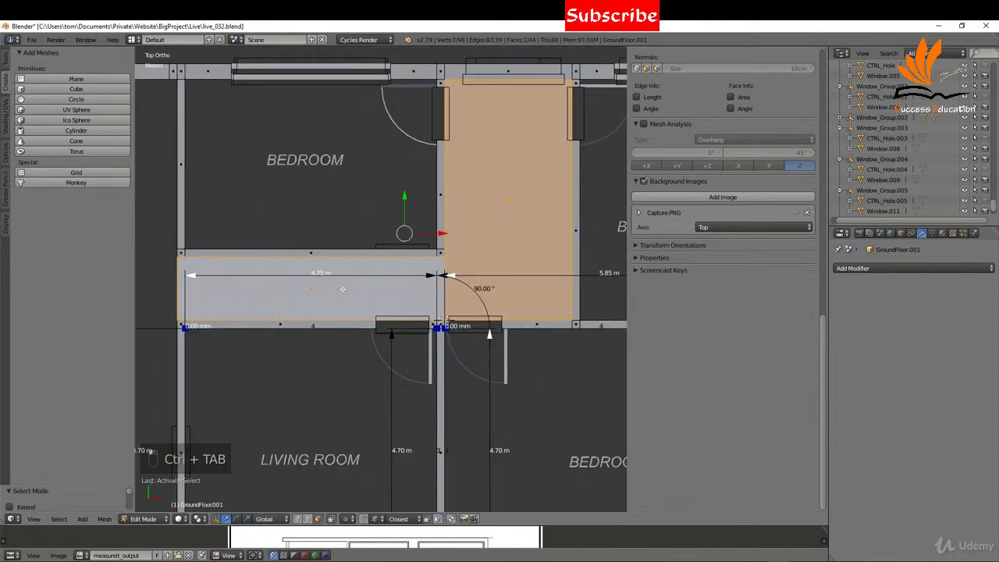
key(p)
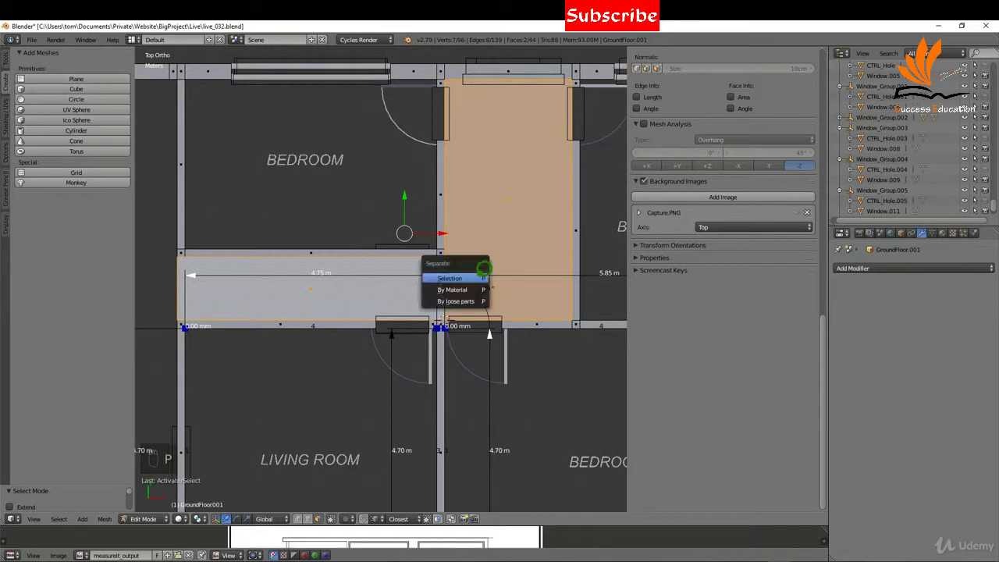
click(476, 277)
key(Tab)
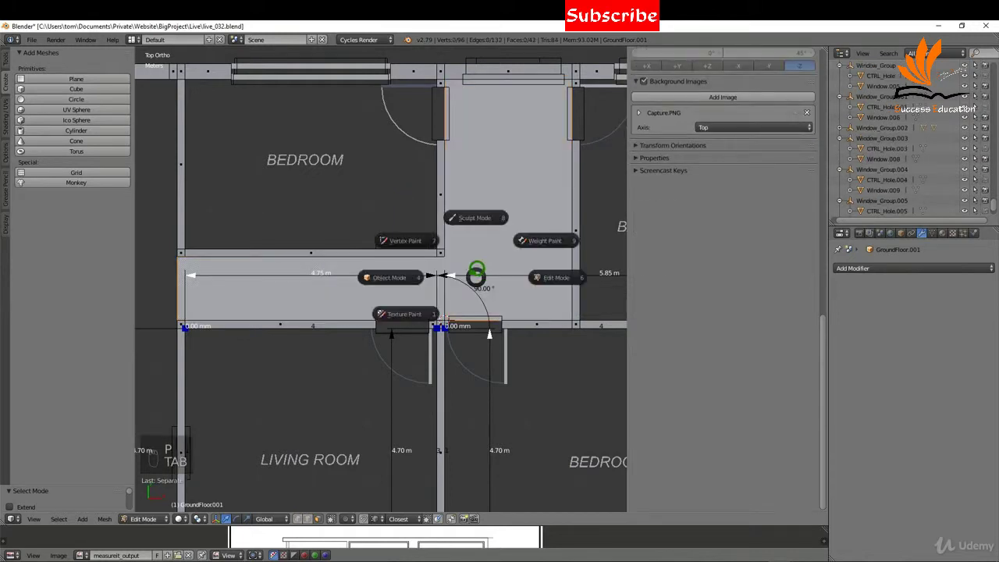
Move the separated hall and corridor floor to Layer09 and show only the Layer09 and GroundFloor layers.
right_click(507, 198)
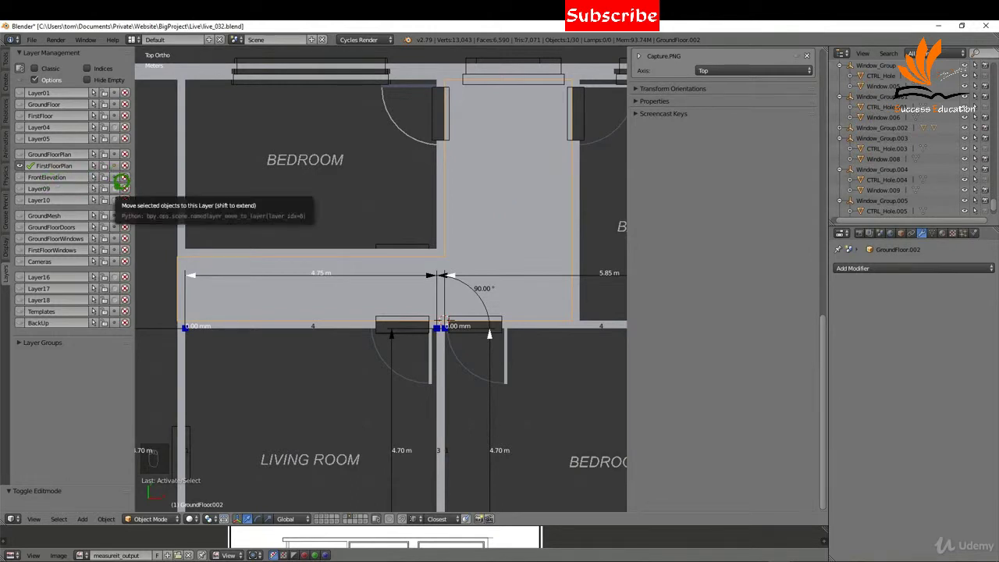
click(122, 179)
click(21, 189)
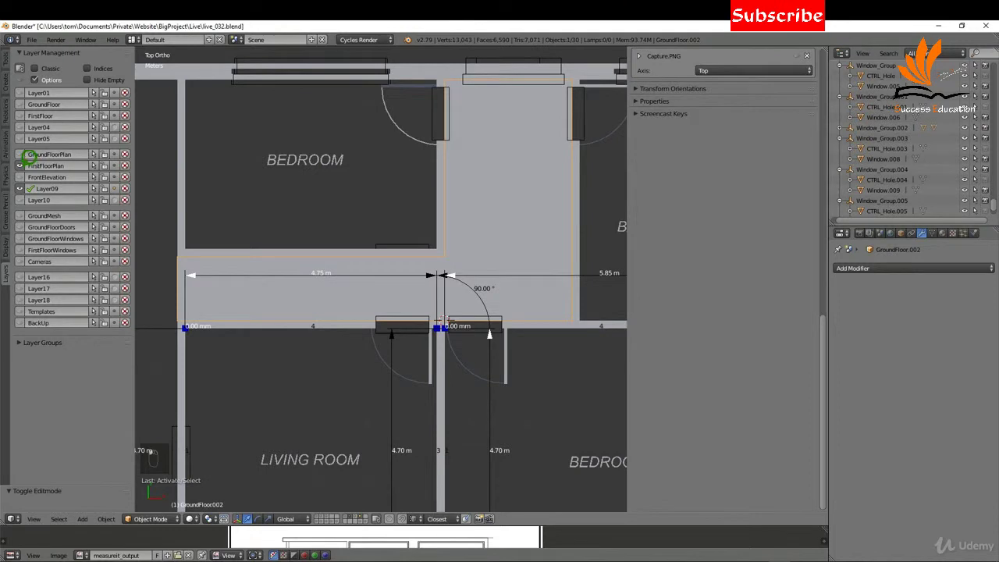
click(27, 154)
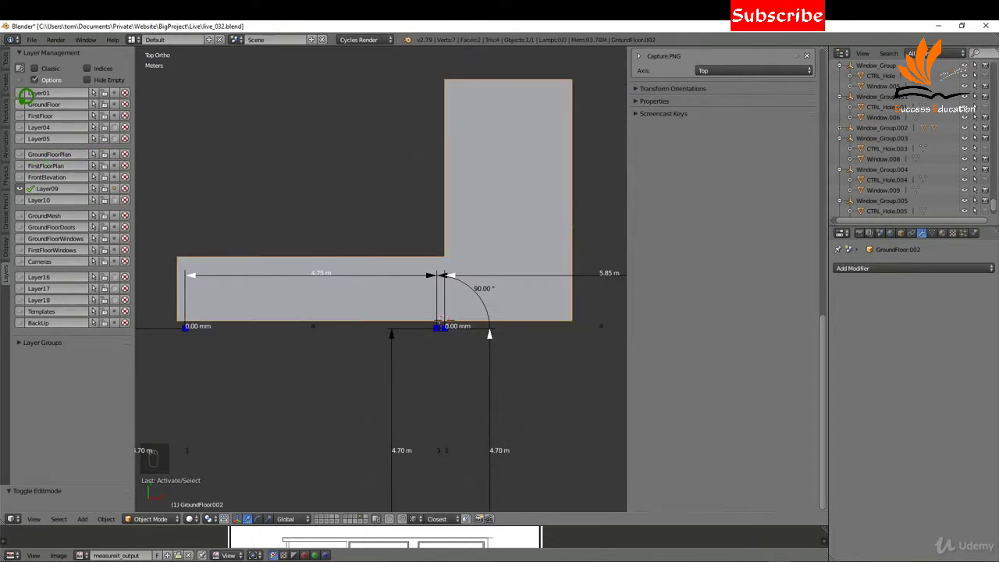
click(27, 104)
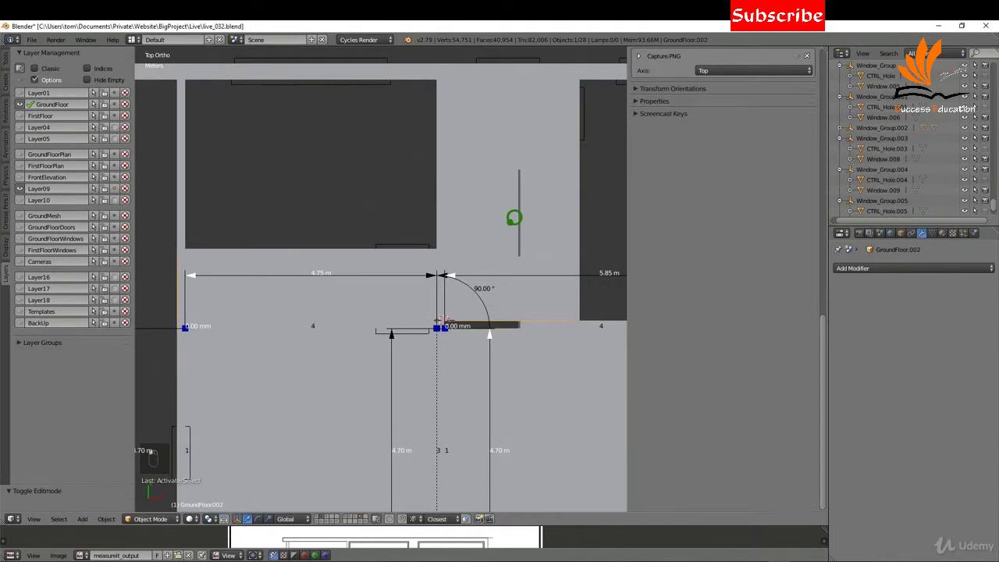
Edit the hall floor in wireframe and add a lengthwise loop cut through the hall face beside the staircase.
key(Tab)
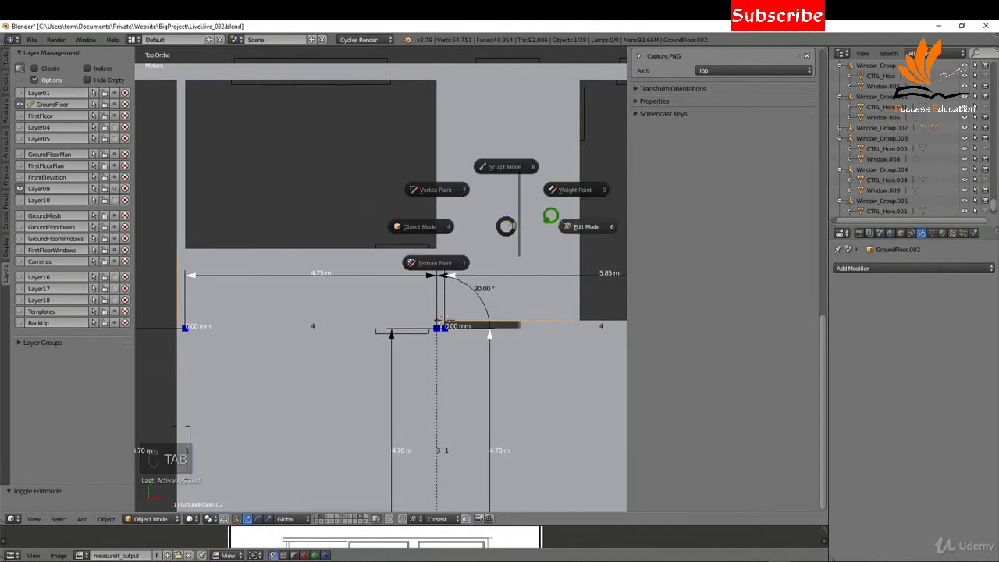
click(588, 222)
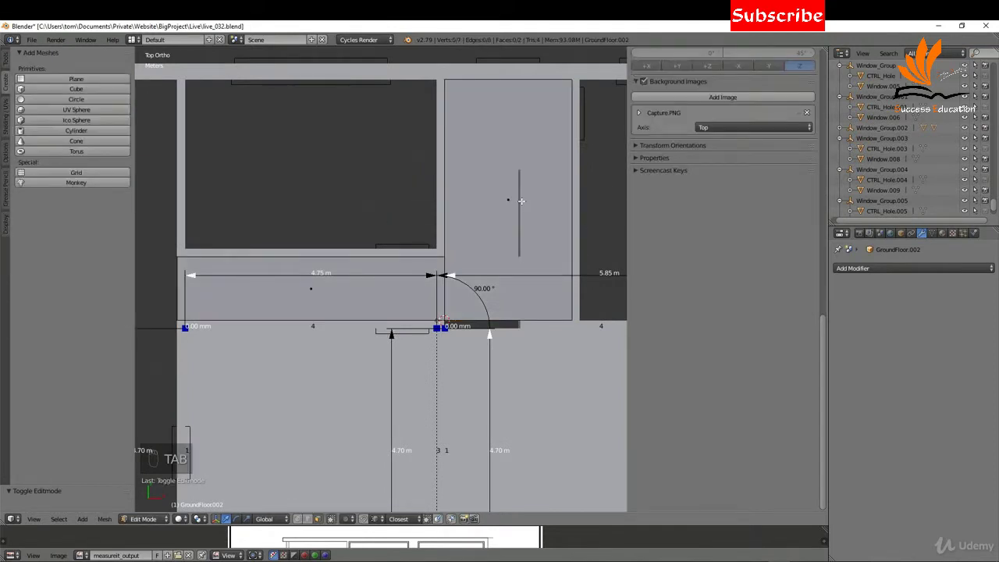
key(z)
click(595, 196)
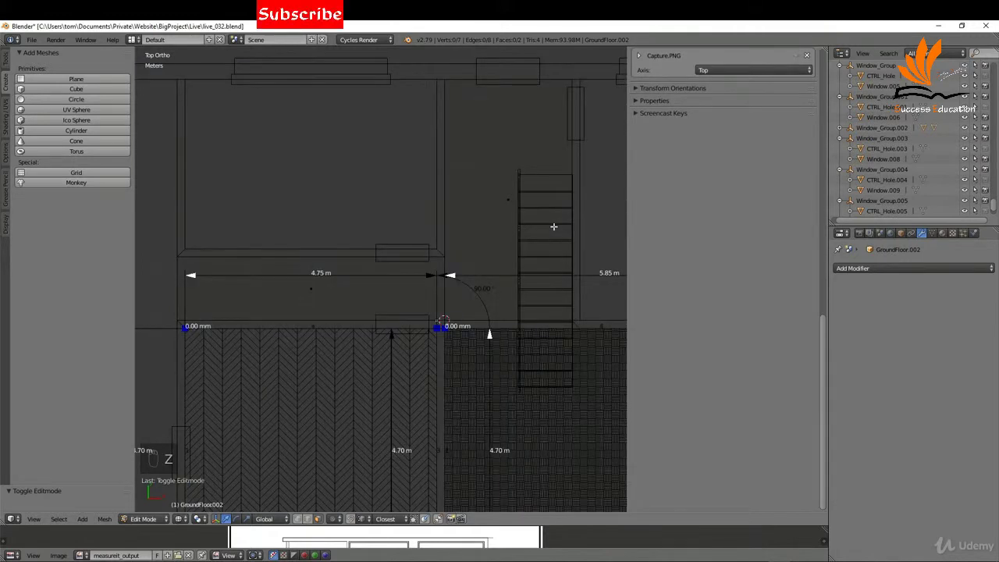
shift+middle_drag(553, 226, 531, 226)
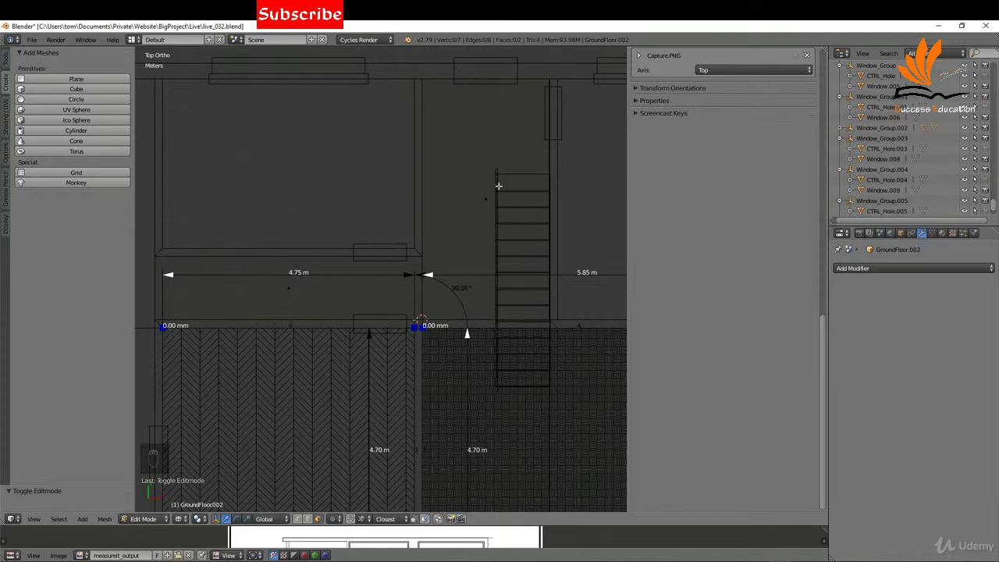
key(ctrl+r)
click(487, 97)
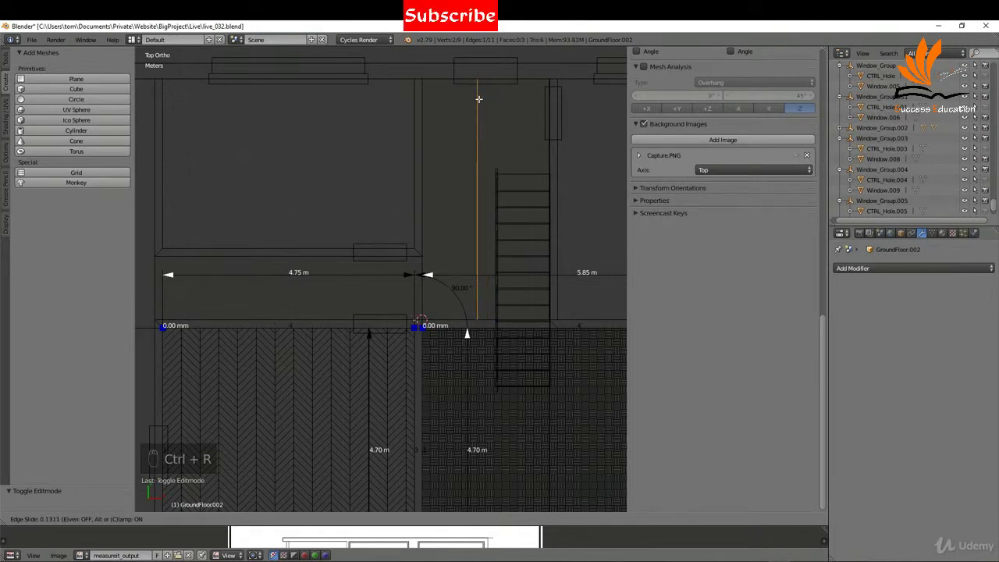
click(485, 103)
Move the lengthwise cut along X, snapping it to the outer railing side of the staircase.
scroll(509, 158, up, 7)
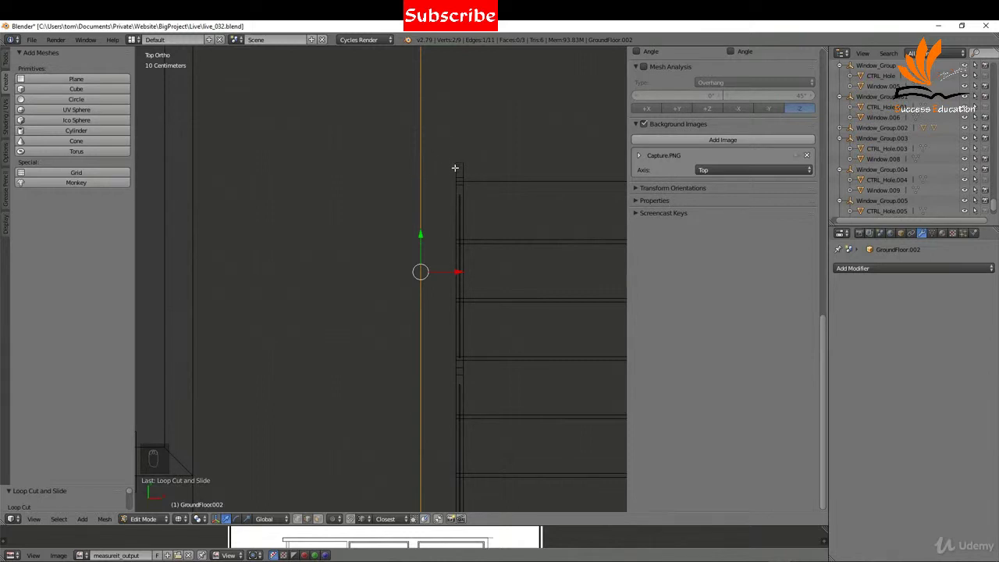
key(g)
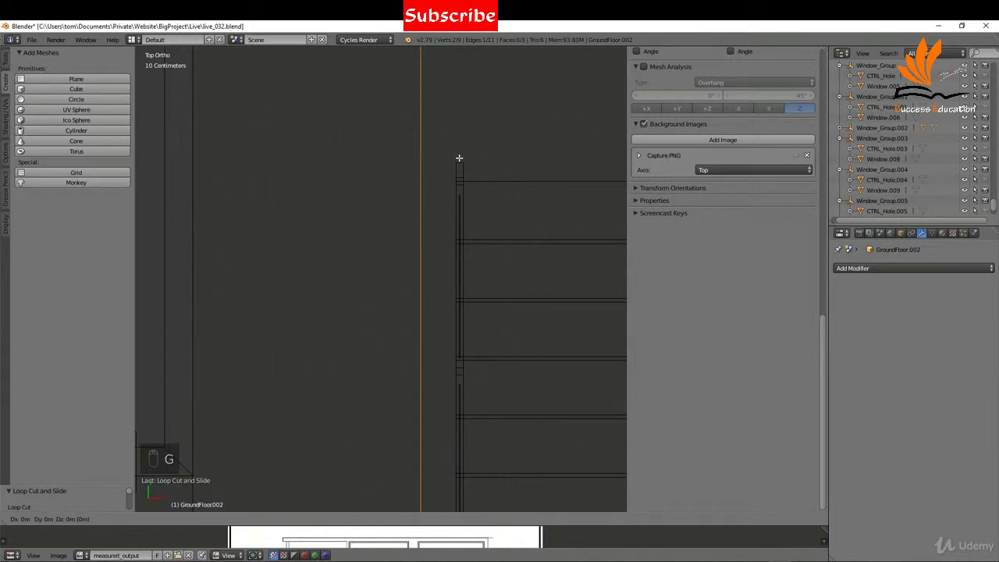
key(x)
ctrl+click(459, 158)
Add a crosswise loop cut through the hall floor and snap it along Y to the upper end of the staircase.
scroll(359, 234, down, 3)
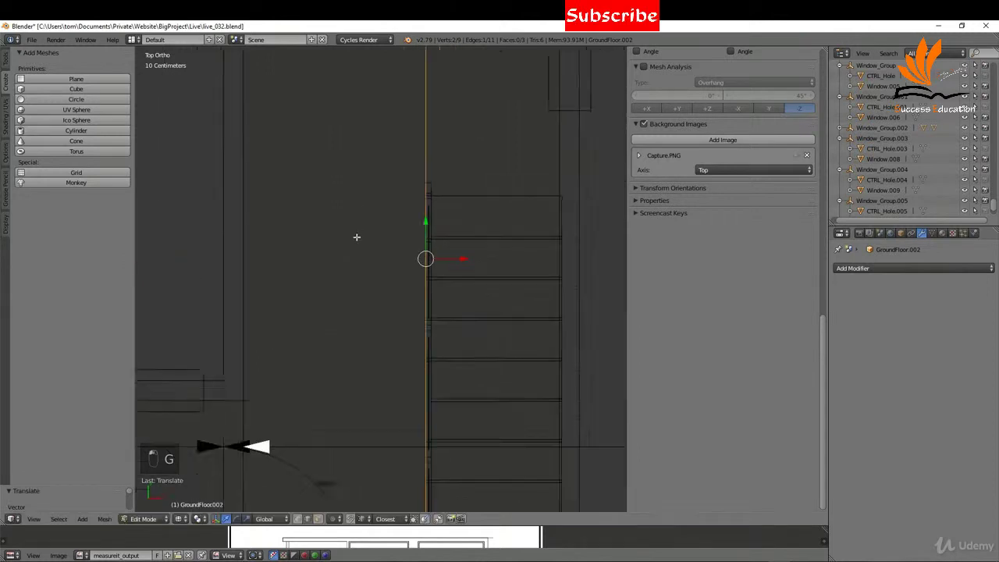
key(ctrl+r)
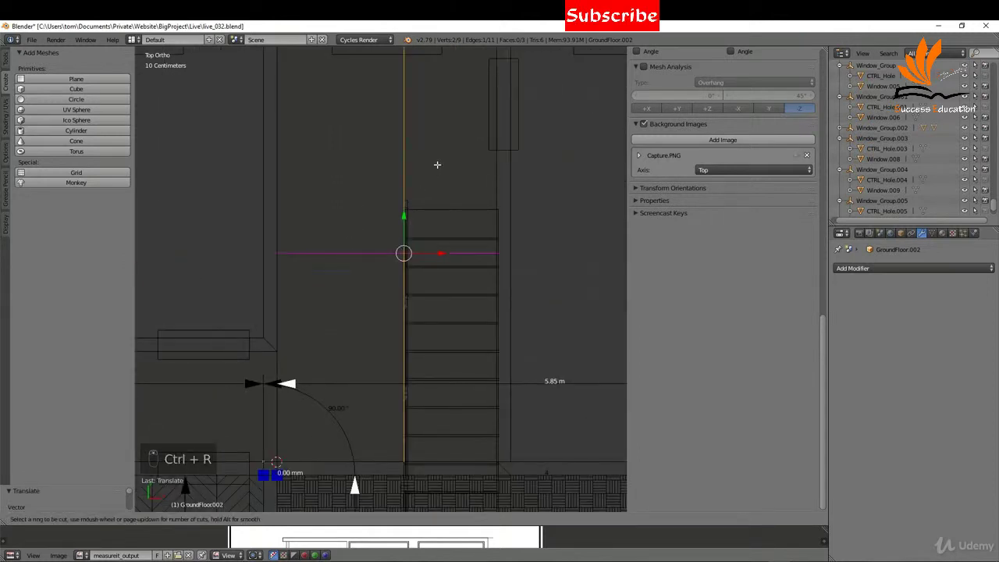
click(438, 165)
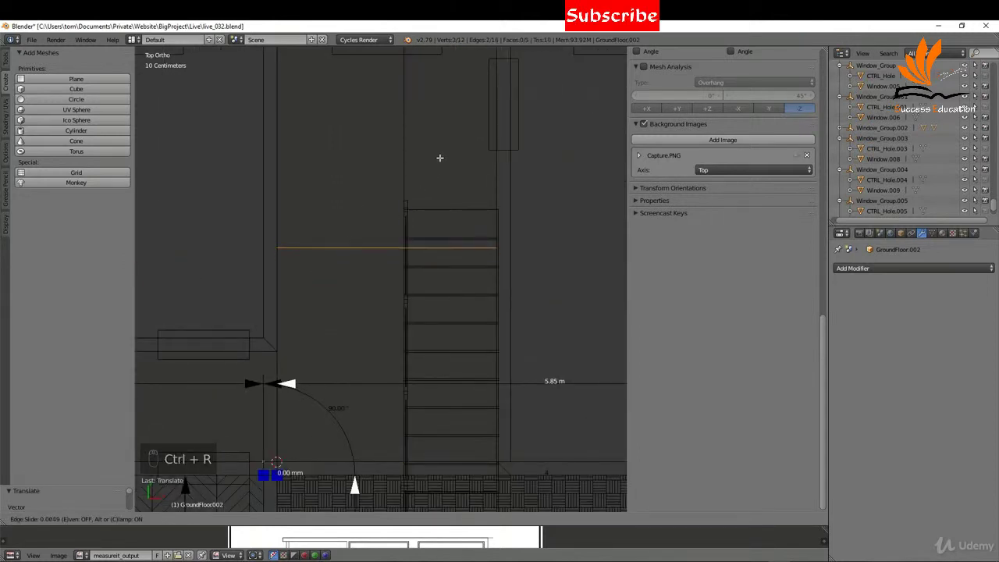
click(415, 109)
scroll(453, 211, up, 4)
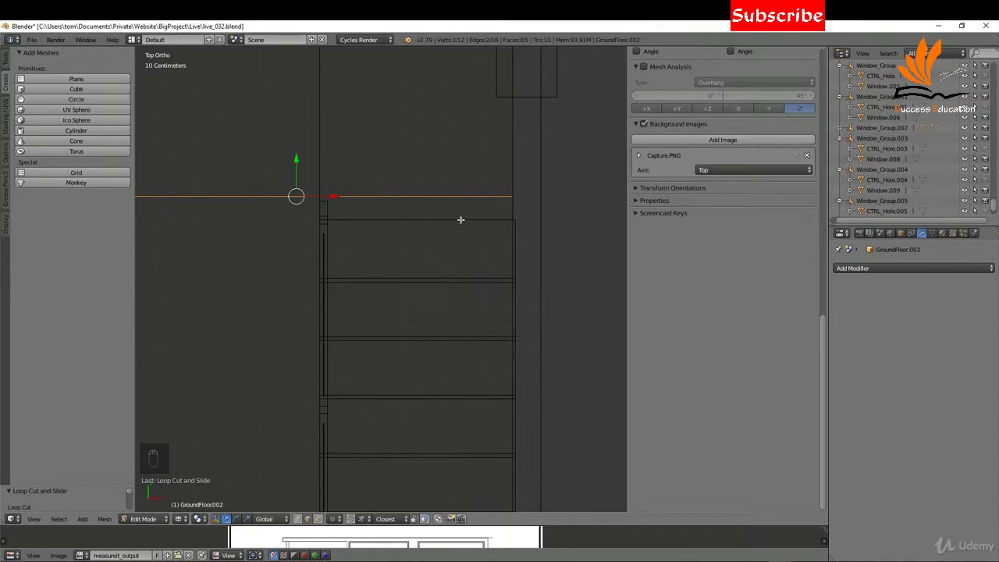
key(g)
key(y)
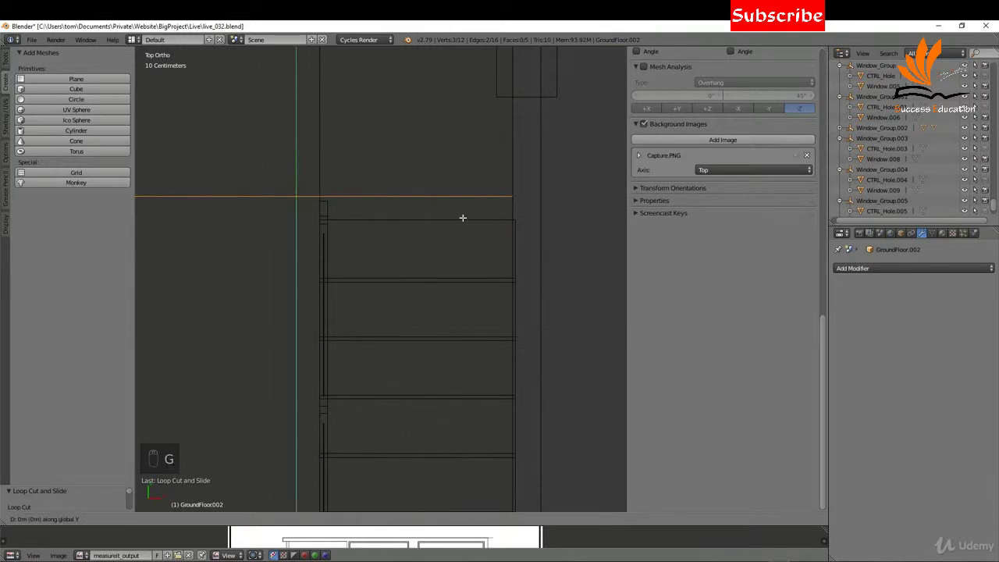
click(514, 220)
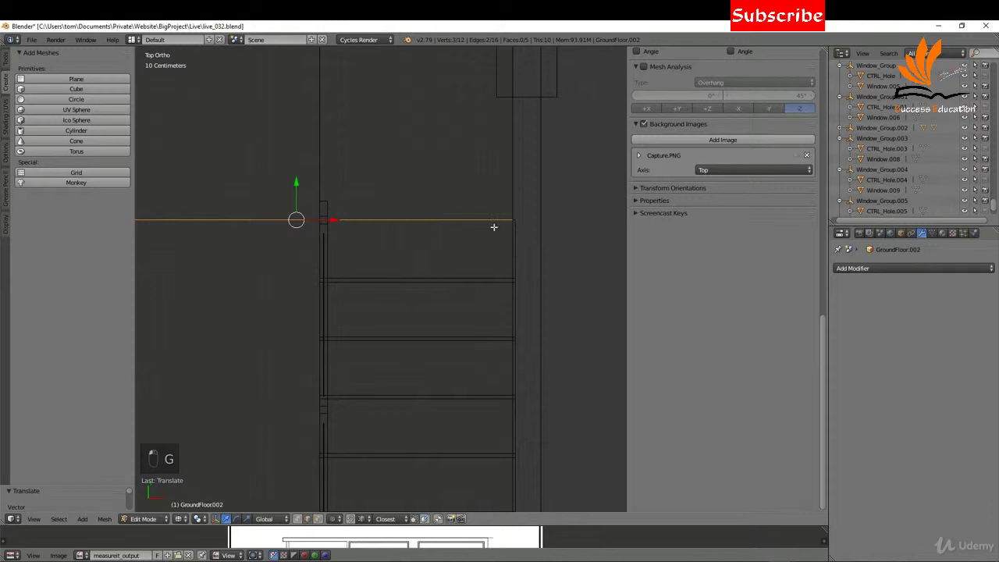
Return to solid shading and delete the hall floor face above the staircase to make the stair opening.
key(z)
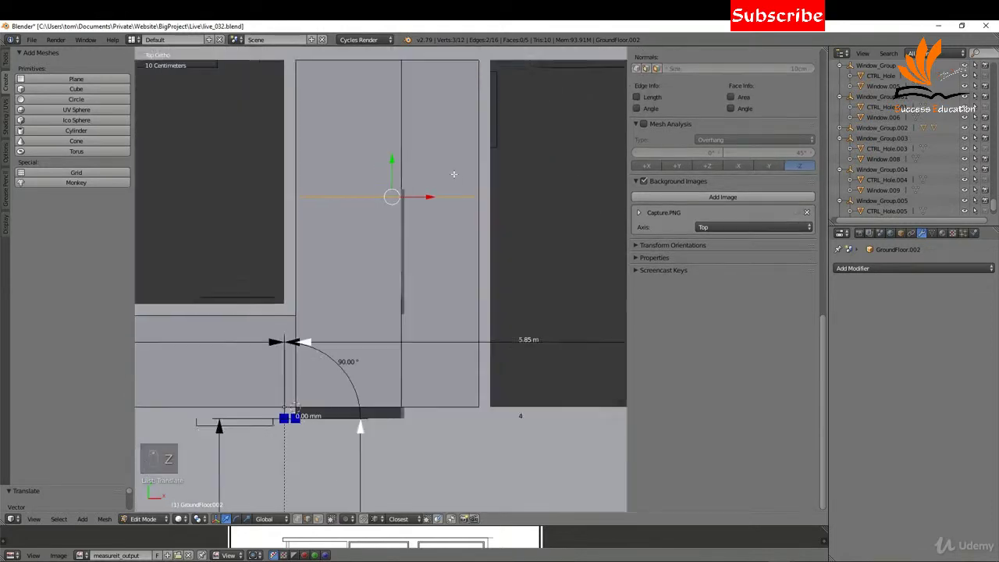
middle_drag(454, 173, 421, 290)
key(ctrl+Tab)
click(421, 290)
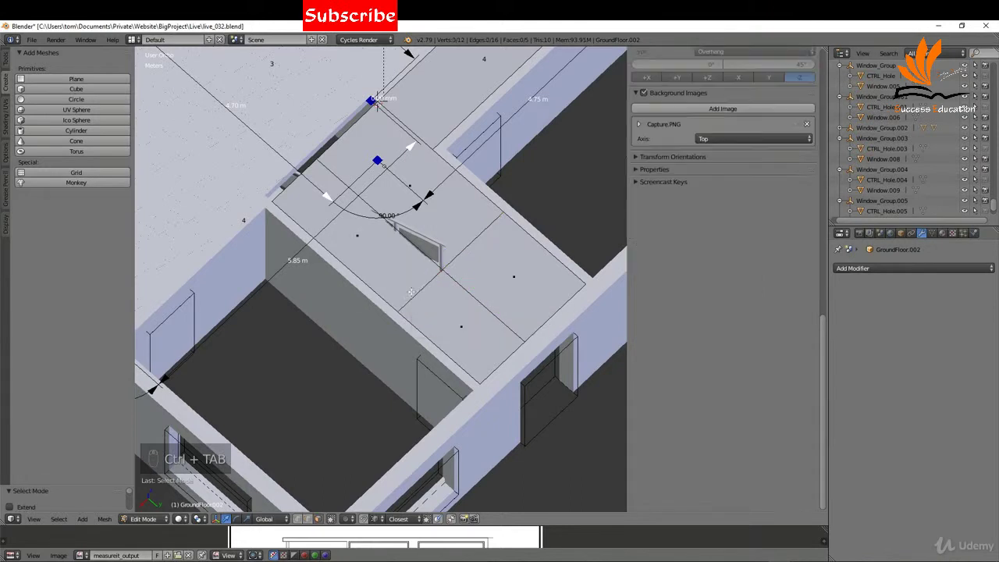
right_click(360, 238)
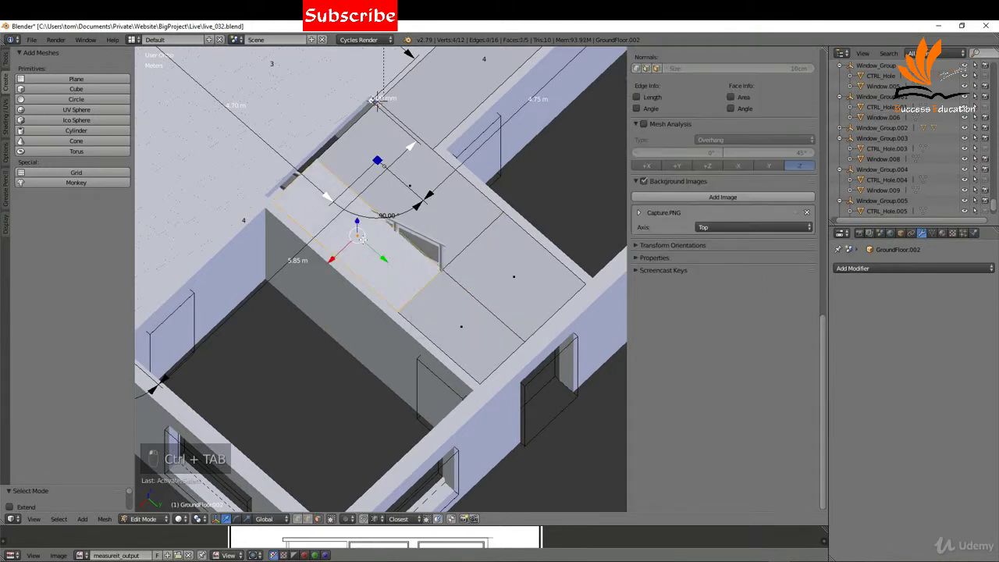
click(362, 240)
key(x)
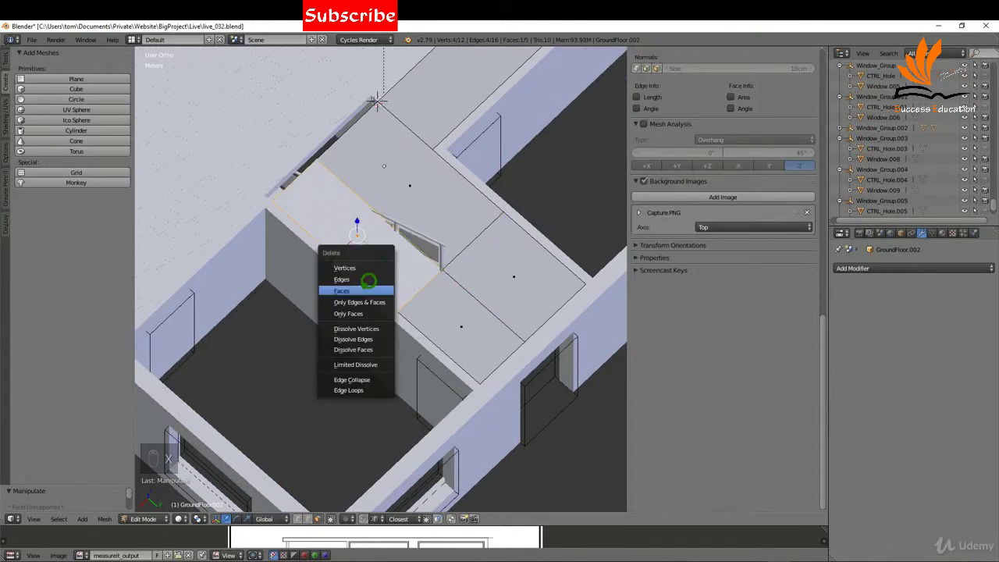
click(362, 289)
middle_drag(363, 289, 429, 270)
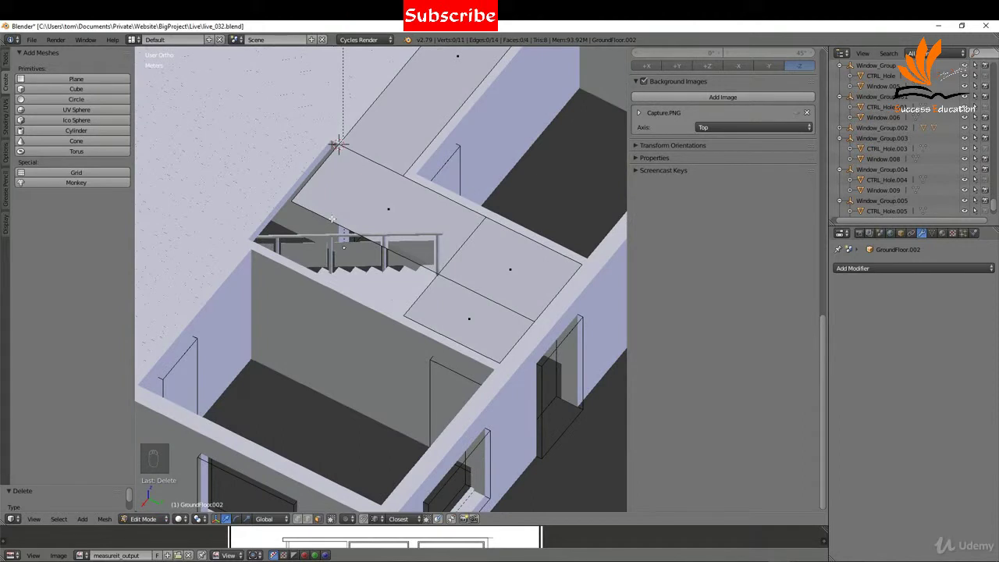
Extrude the hall floor's long edge beside the stair opening by -0.2 along Z.
key(ctrl+Tab)
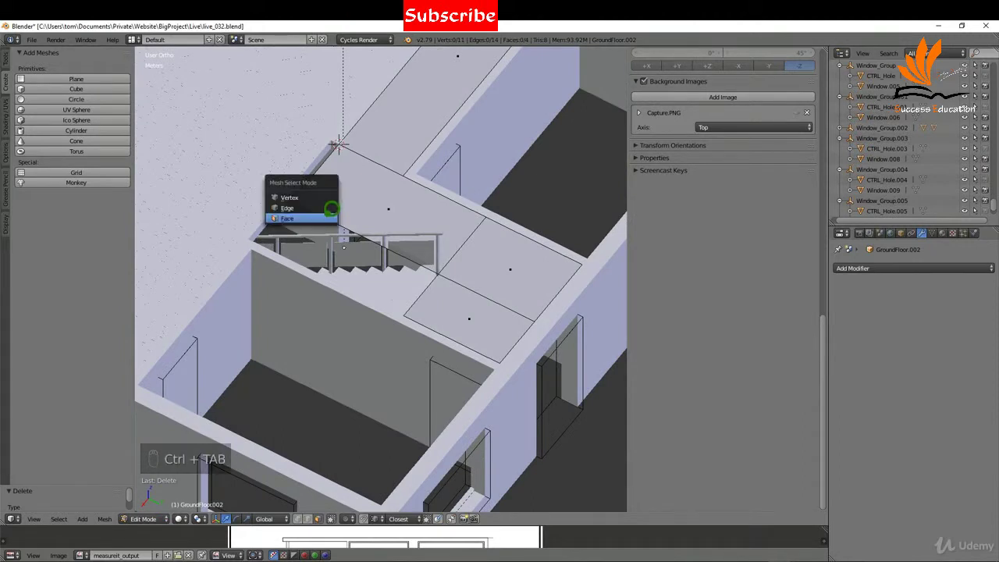
click(320, 208)
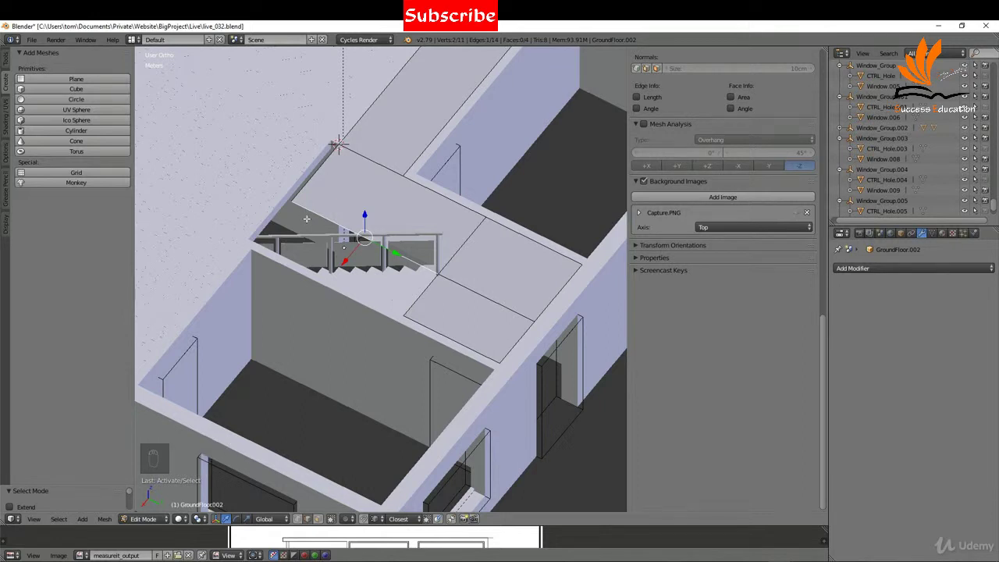
key(e)
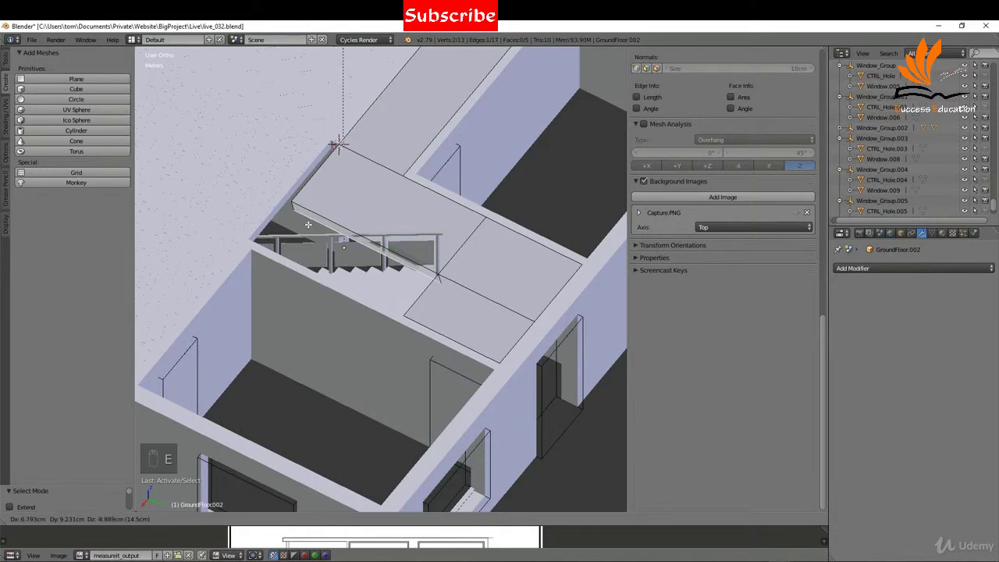
text(z)
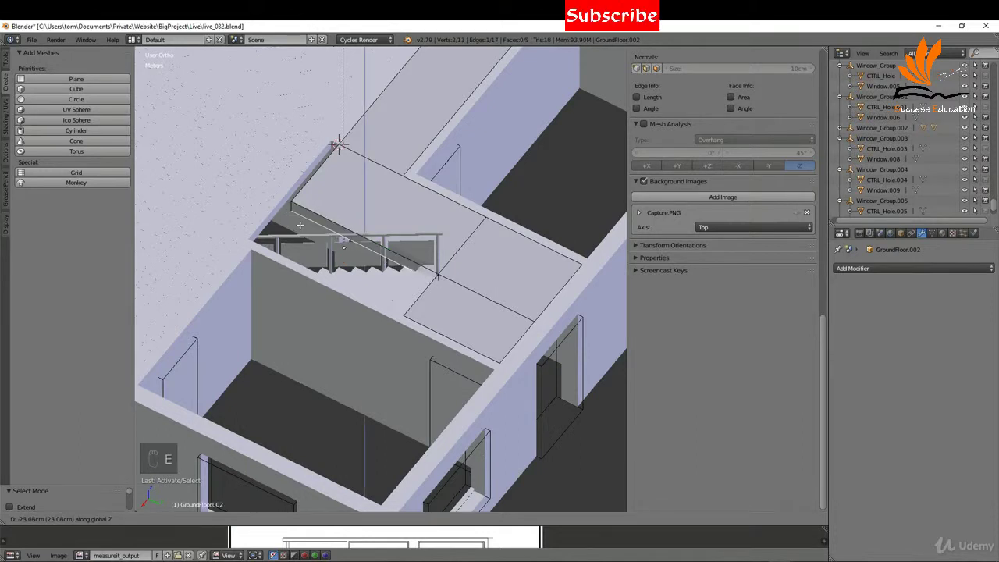
text(-.2)
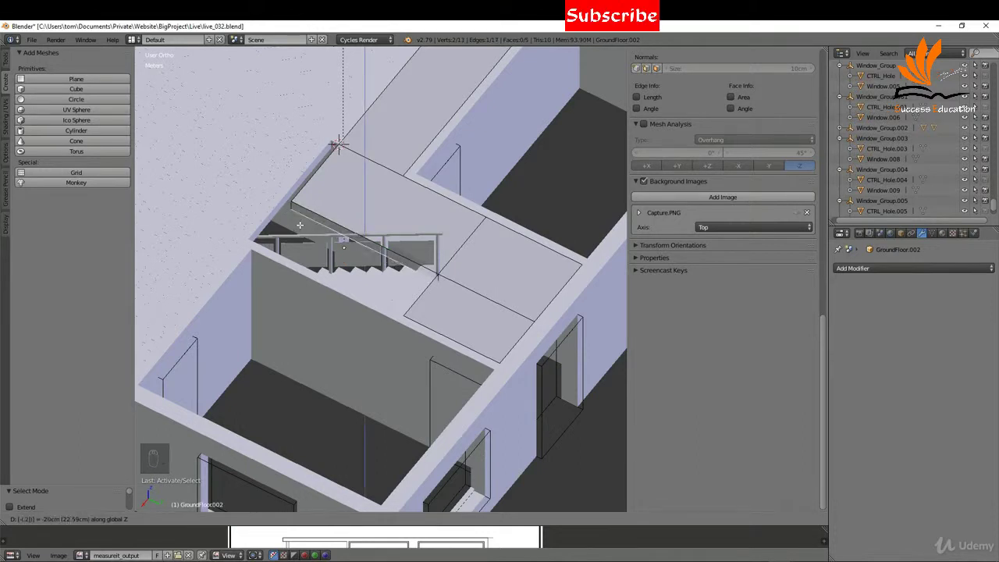
key(Return)
middle_drag(299, 225, 369, 350)
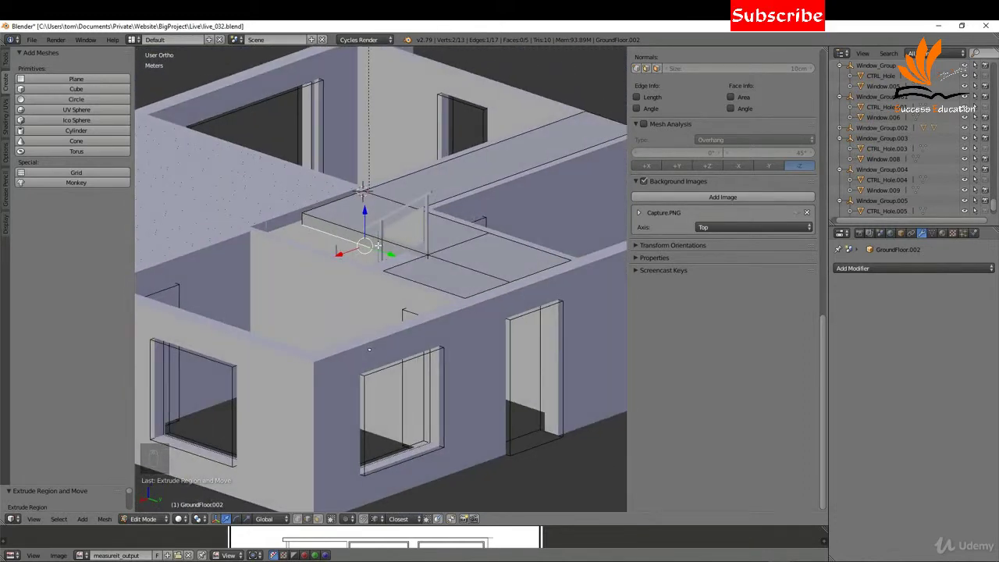
Isolate the hall floor in local view and delete the extruded side face with its leftover edges.
key(KP_Divide)
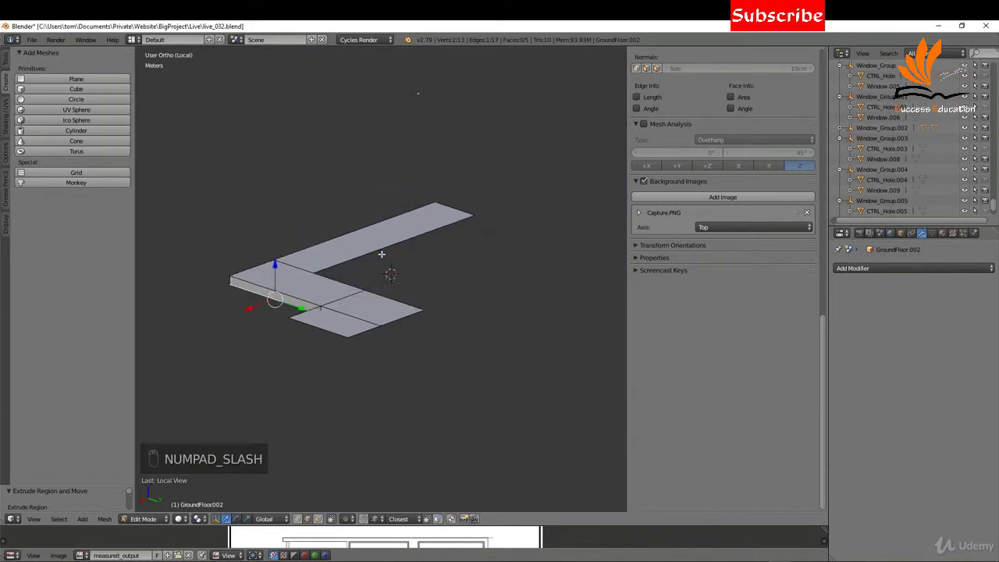
middle_drag(387, 273, 407, 278)
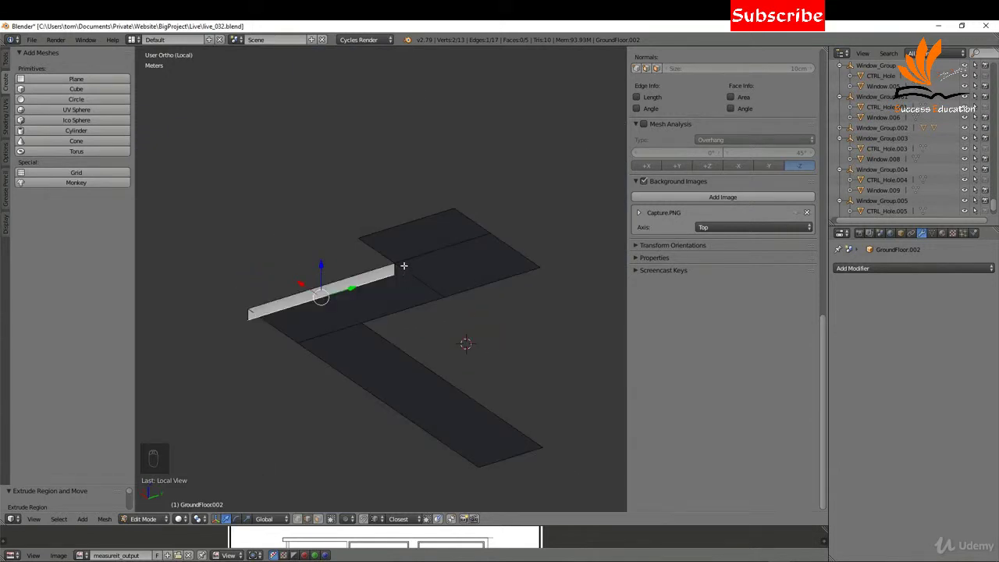
key(Delete)
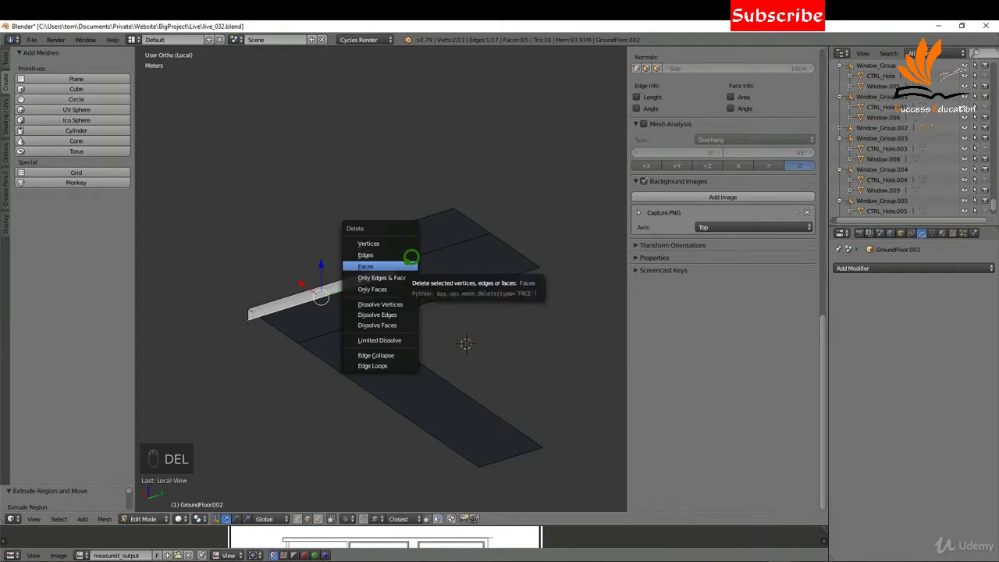
click(392, 251)
right_click(322, 318)
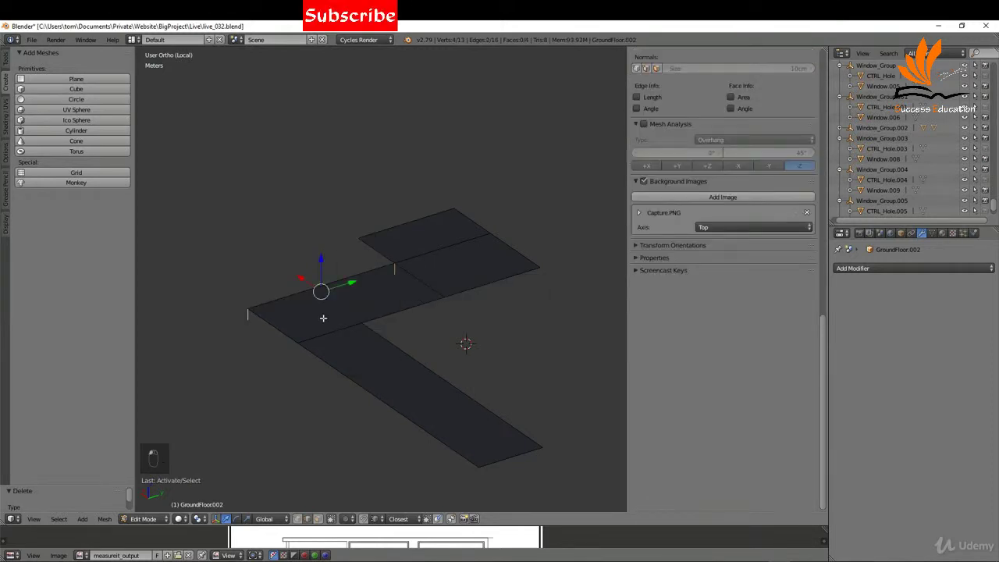
key(Delete)
click(323, 318)
Select all four faces of the hall and corridor floor and extrude them by -0.2 along Z.
key(ctrl+Tab)
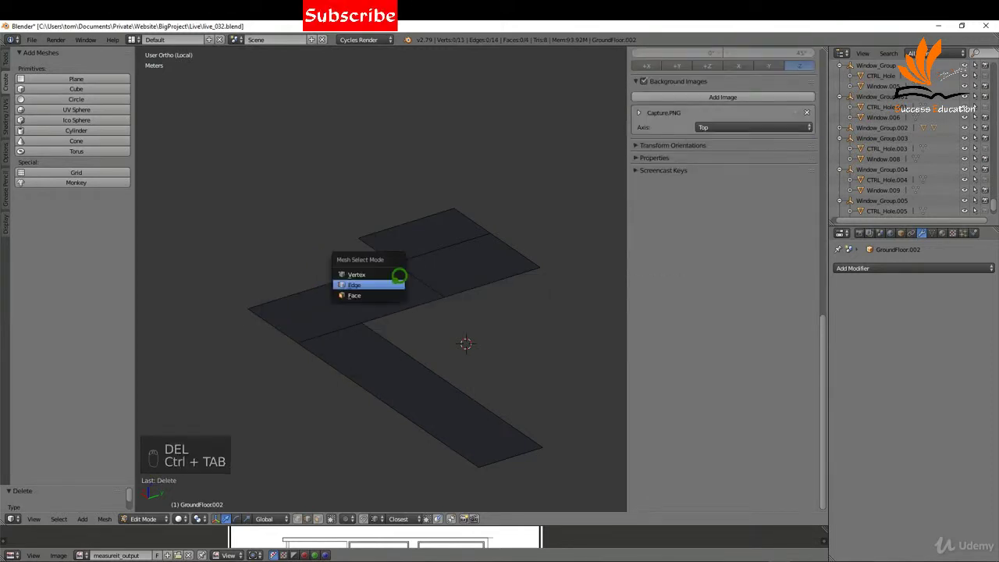
click(384, 293)
right_click(413, 244)
shift+right_click(446, 268)
shift+right_click(394, 295)
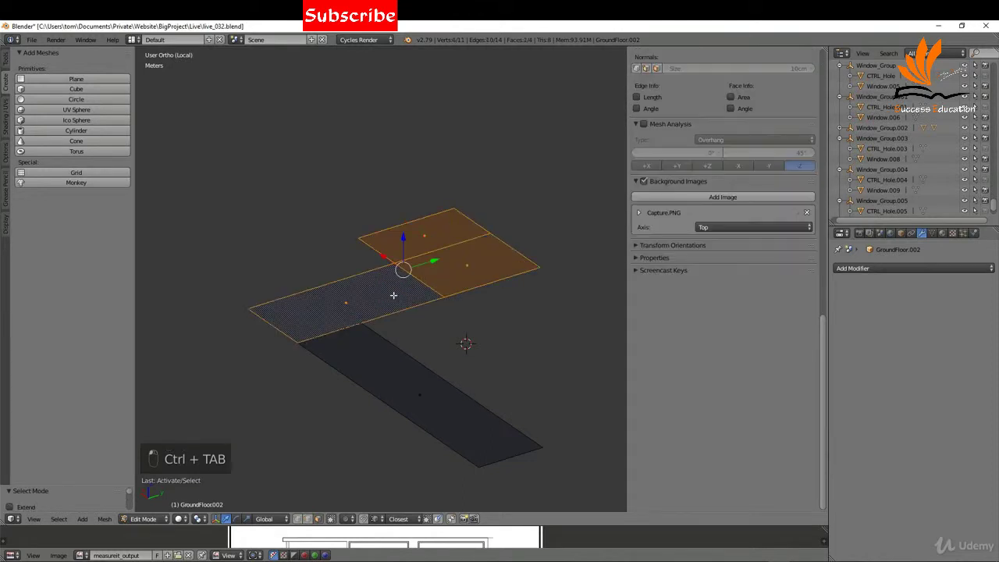
shift+right_click(361, 353)
middle_drag(366, 330, 373, 343)
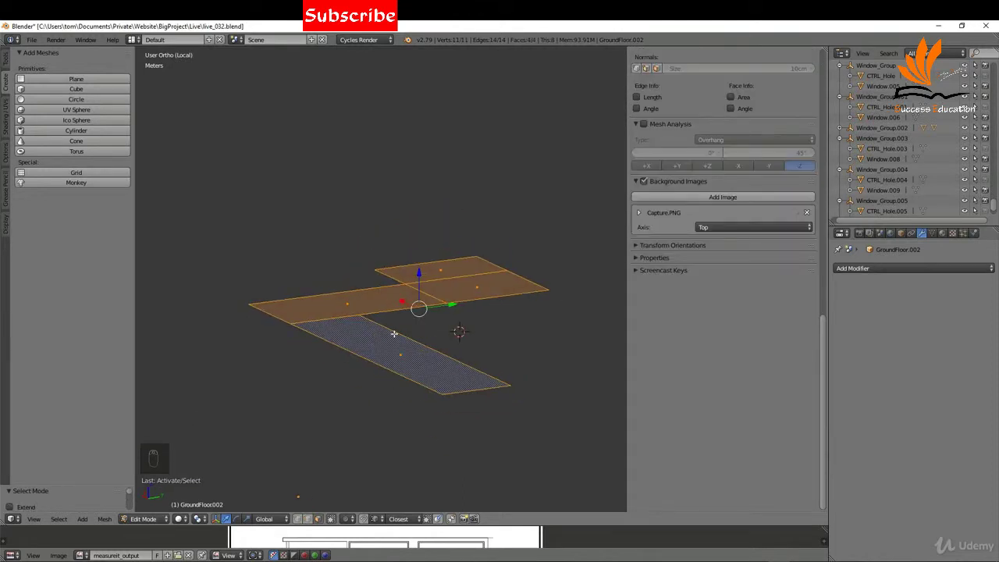
key(e)
key(z)
key(z)
text(-.2)
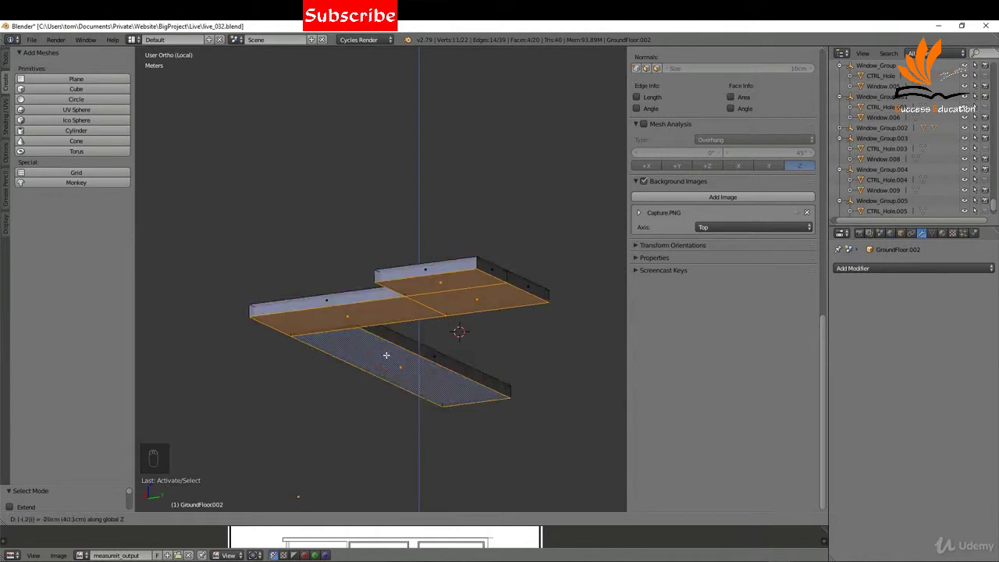
key(Return)
middle_drag(385, 355, 399, 395)
Leave local view and mesh editing, and move the thickened hall and corridor floor to the FirstFloor layer.
key(KP_Divide)
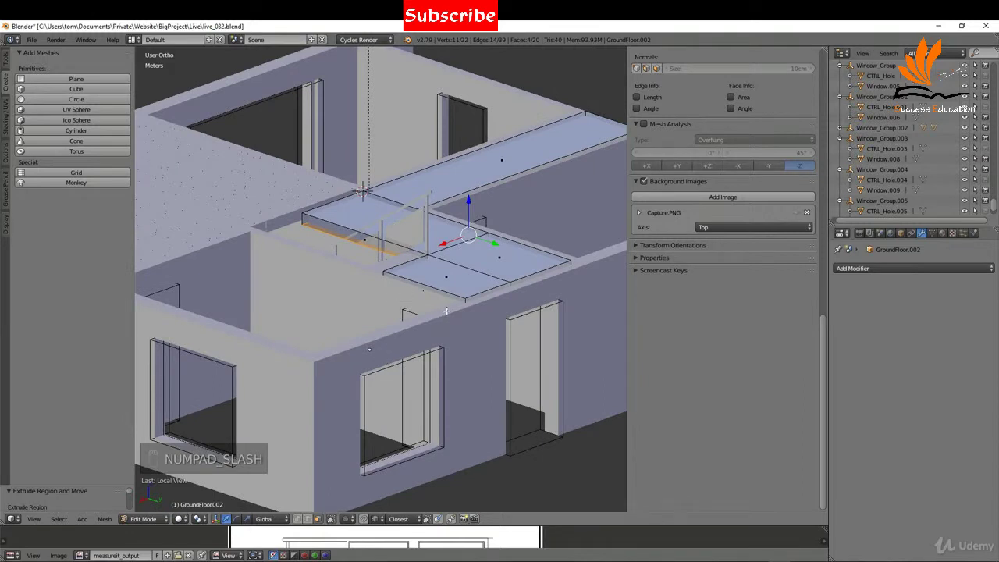
middle_drag(446, 310, 423, 323)
key(Tab)
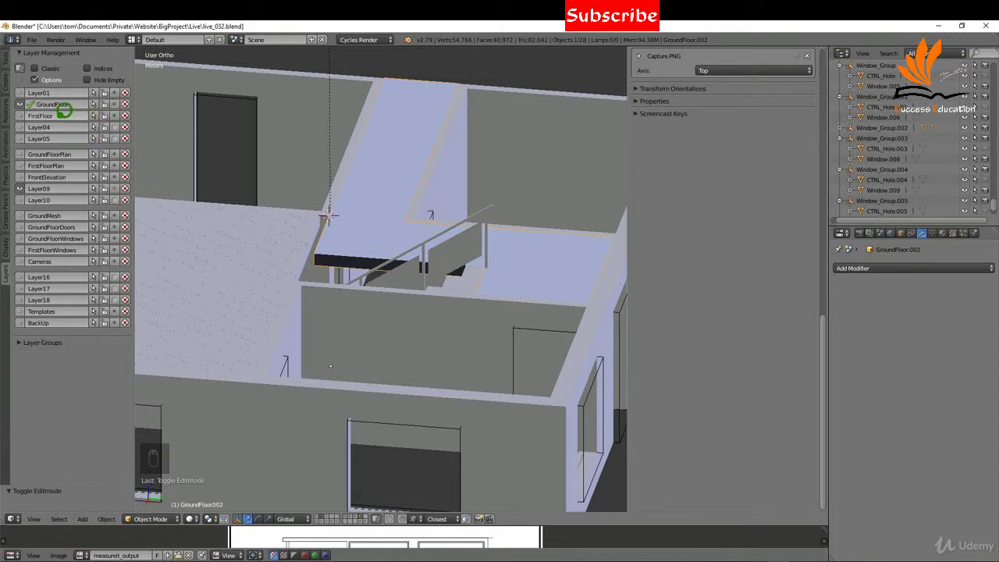
click(115, 115)
scroll(265, 280, down, 4)
middle_drag(265, 281, 423, 274)
shift+middle_drag(314, 315, 529, 324)
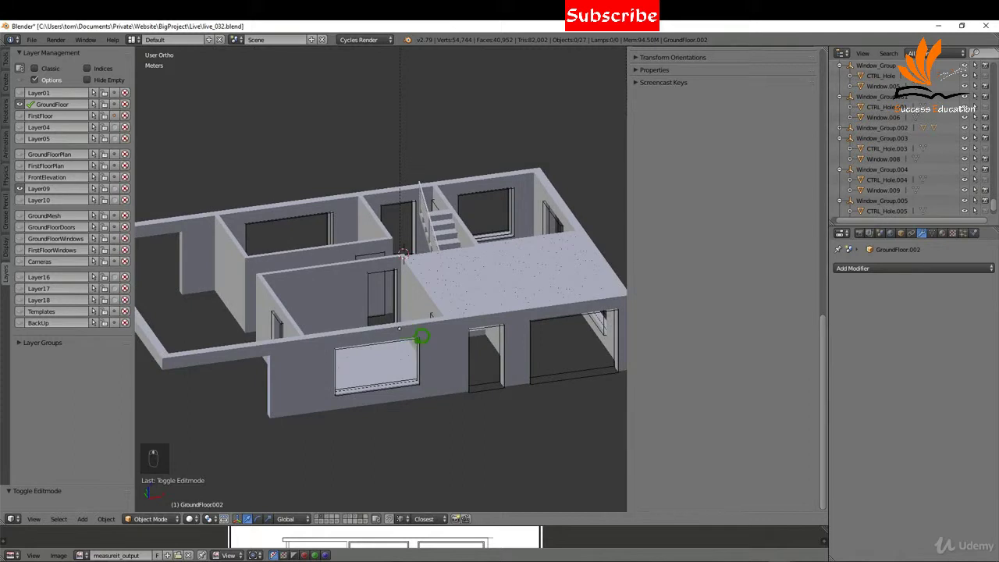
middle_drag(419, 337, 468, 357)
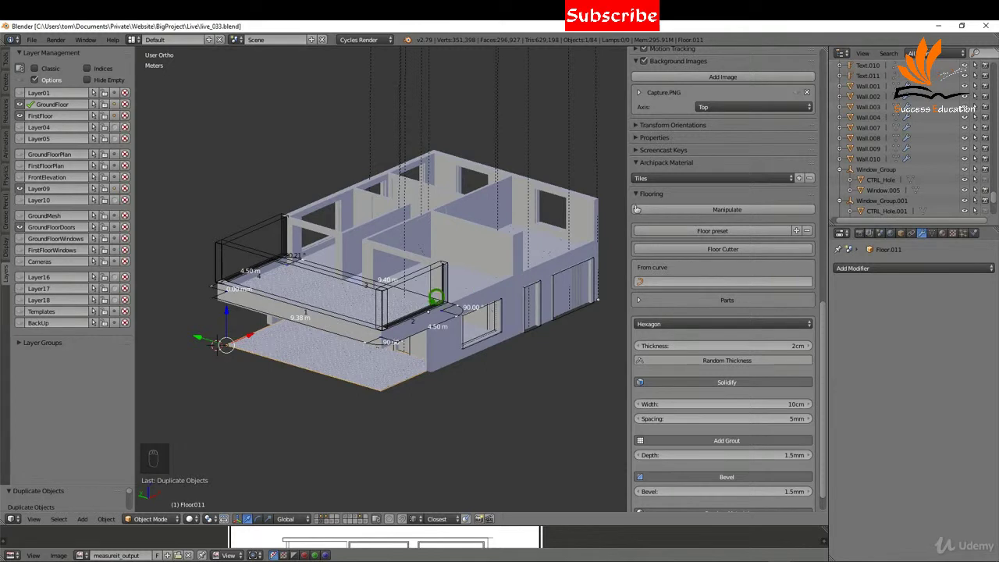
Duplicate the ground-level floor below the balcony in front of the house, show the copy's manipulation handles, and delete the copy.
scroll(435, 298, up, 3)
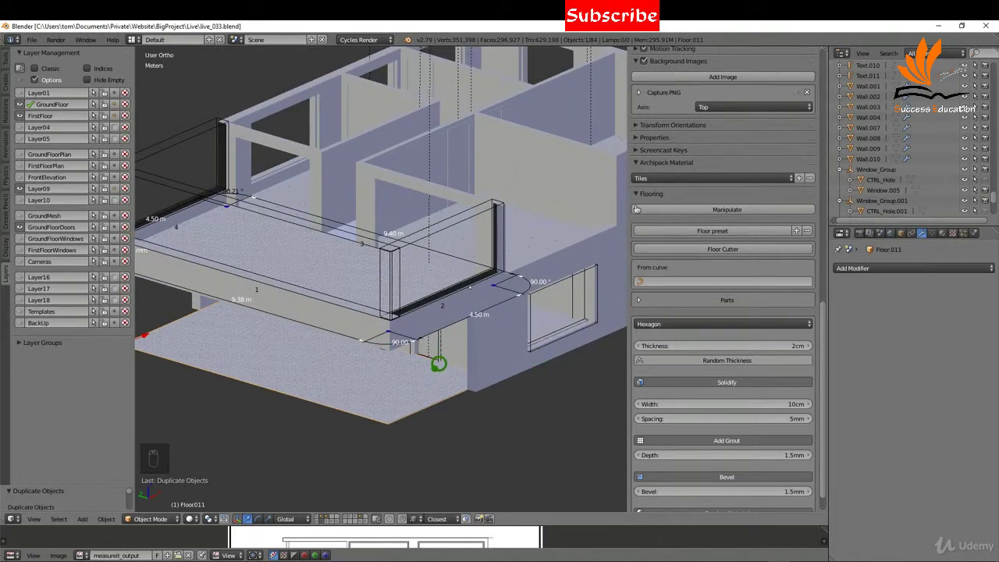
scroll(438, 363, down, 3)
click(384, 341)
key(shift+d)
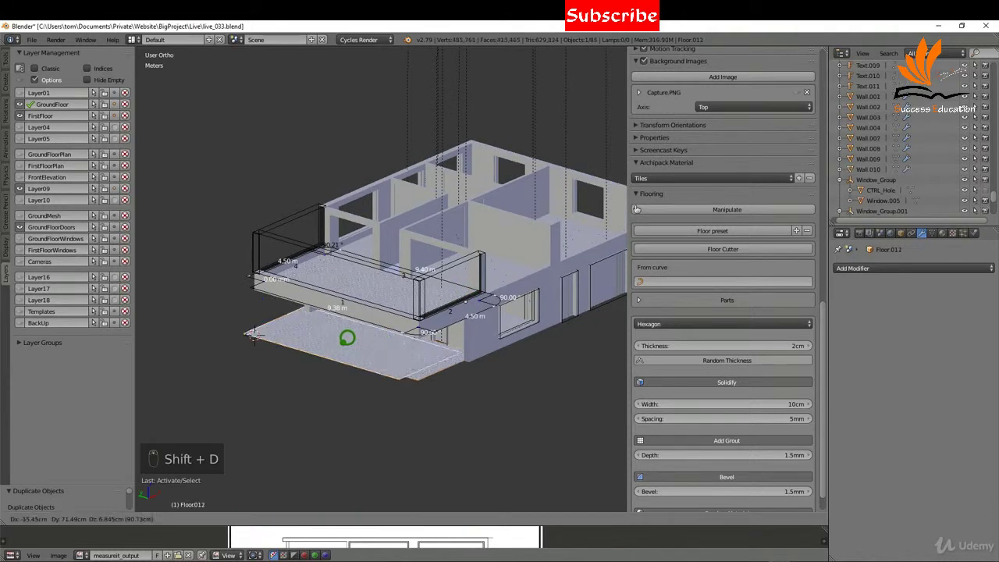
click(258, 375)
click(636, 209)
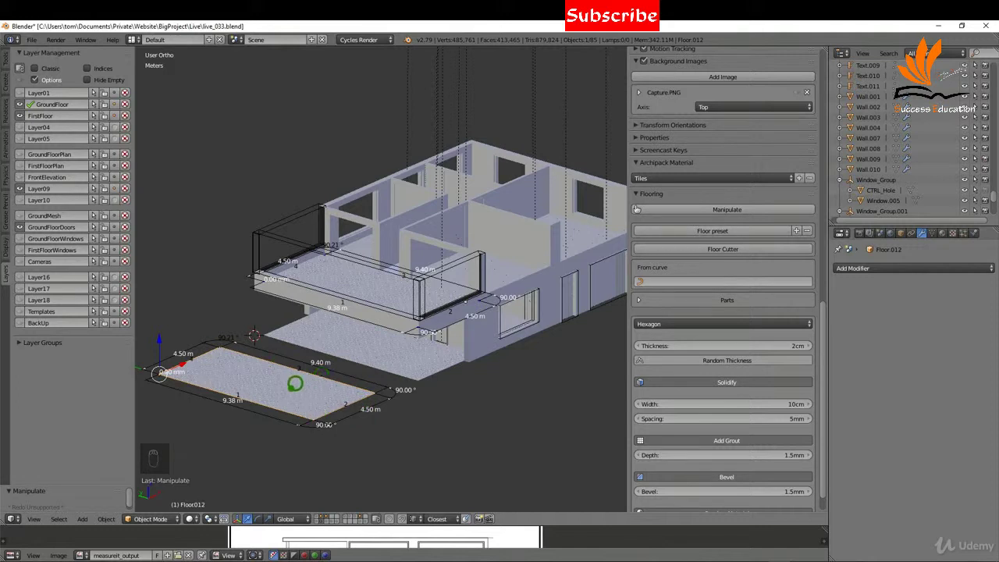
key(Delete)
click(290, 391)
Change the pattern of the ground-level floor below the balcony to Boards.
scroll(393, 320, up, 5)
right_click(430, 372)
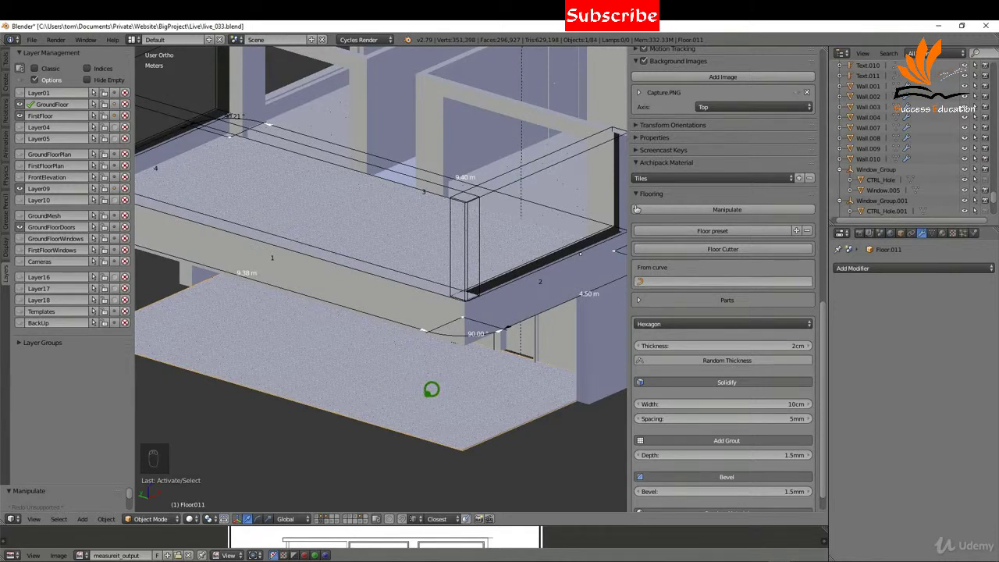
click(662, 319)
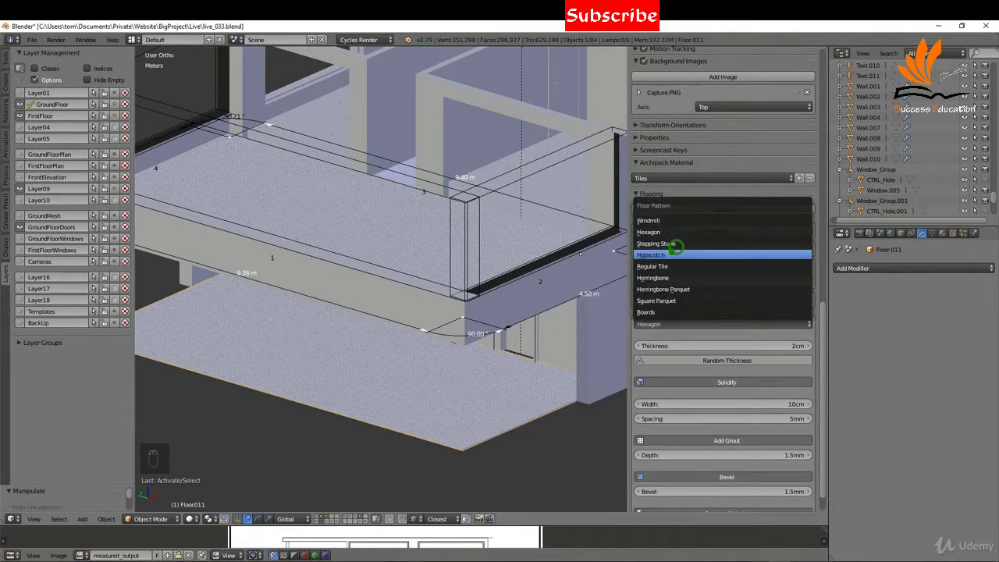
click(657, 312)
scroll(421, 348, down, 3)
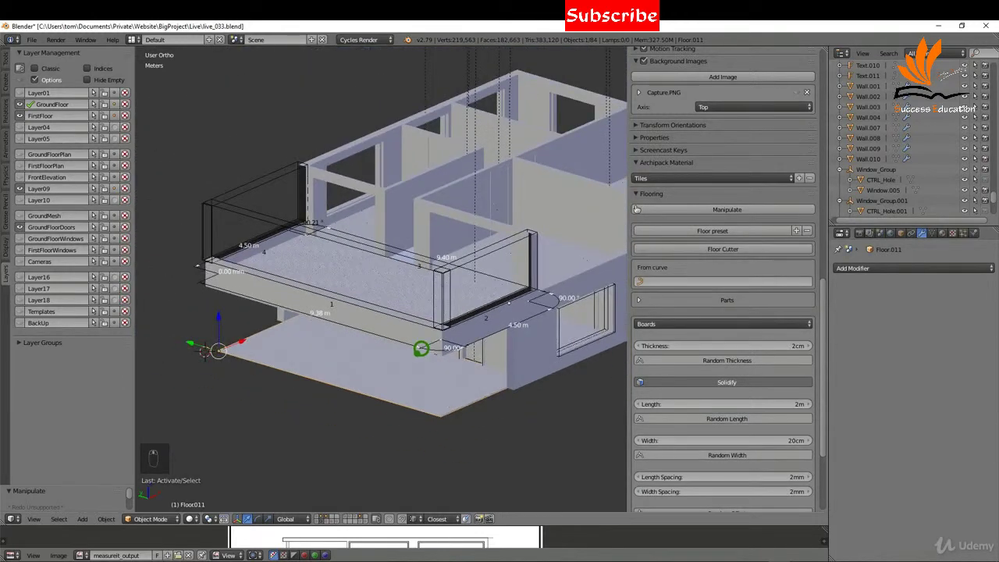